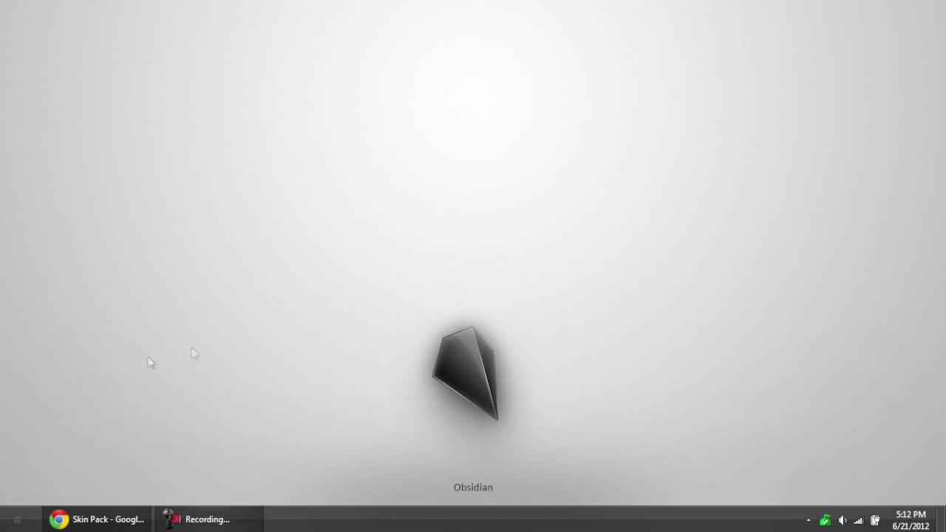
Step: Open the first Mountain Lion preview screenshot at full size in a new tab
left_click(81, 517)
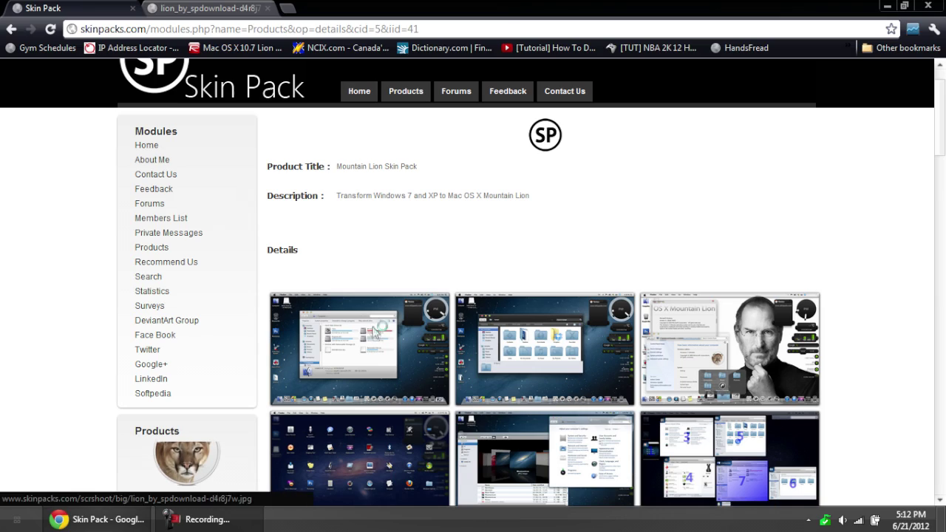
left_click(375, 326)
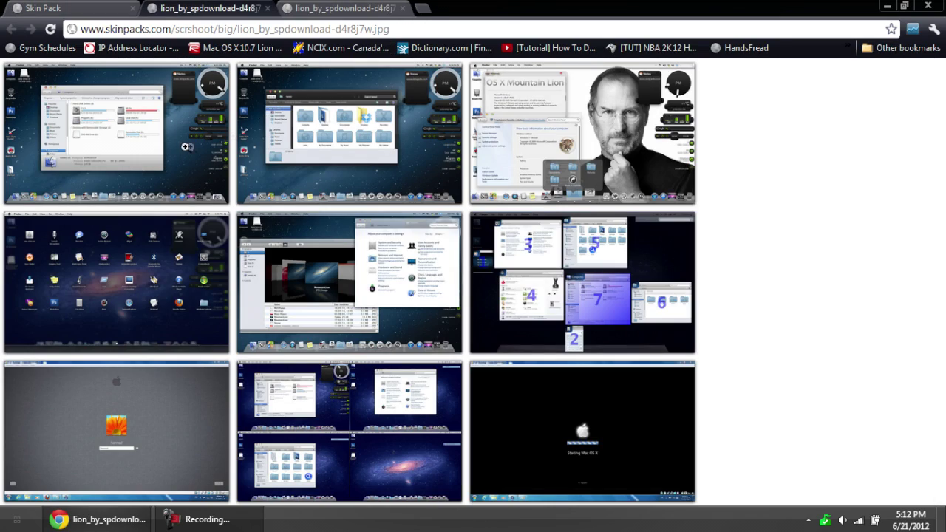
left_click(186, 147)
Step: Pan around the full-size screenshot, toggle fitted/full size, then close both screenshot tabs
scroll(213, 214, "up", 3)
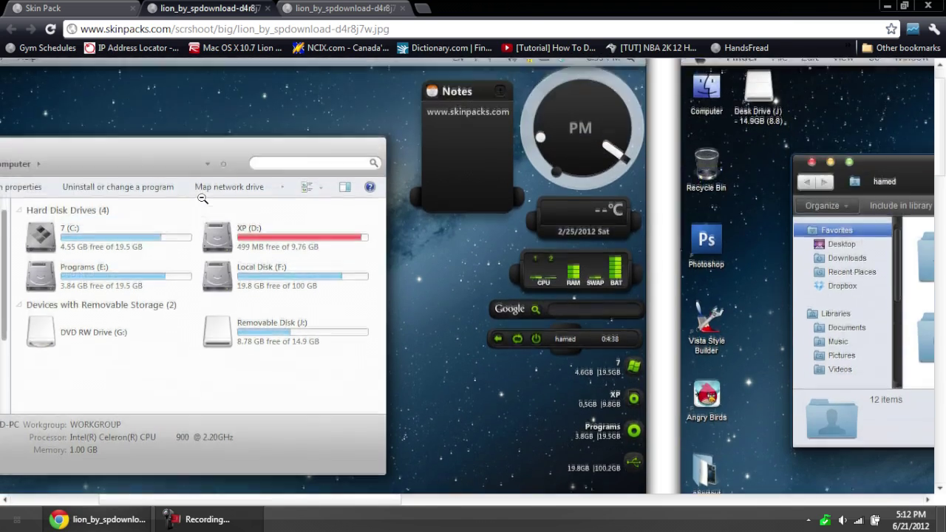
left_click_drag(110, 504, 7, 503)
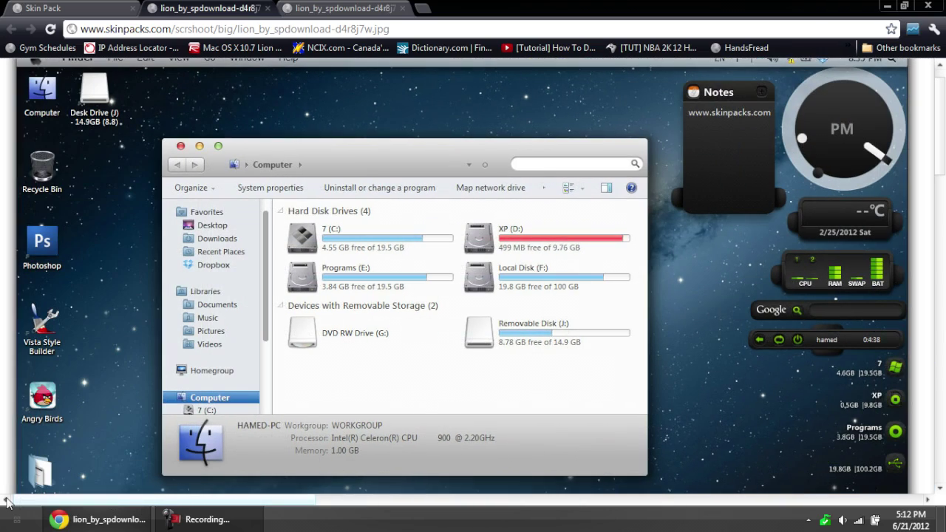
scroll(300, 225, "up", 1)
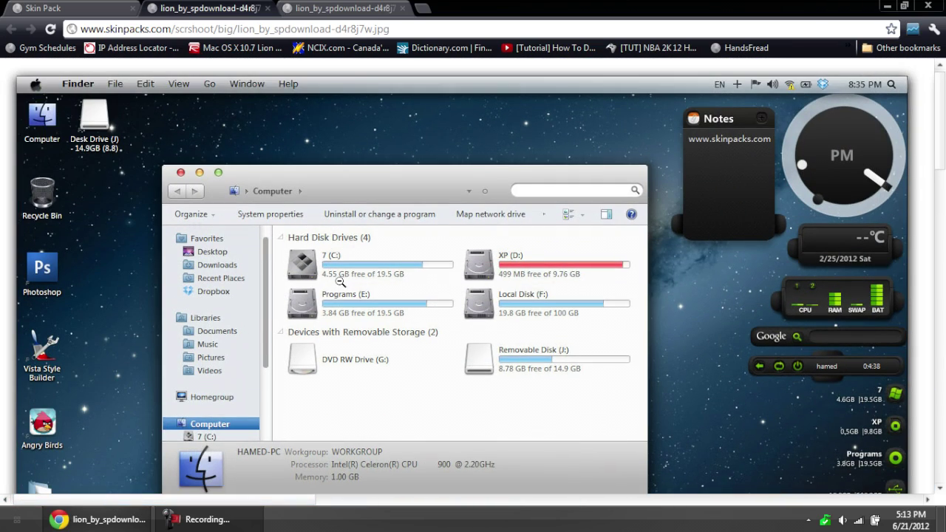
scroll(339, 281, "down", 4)
scroll(339, 280, "down", 10)
scroll(339, 281, "up", 1)
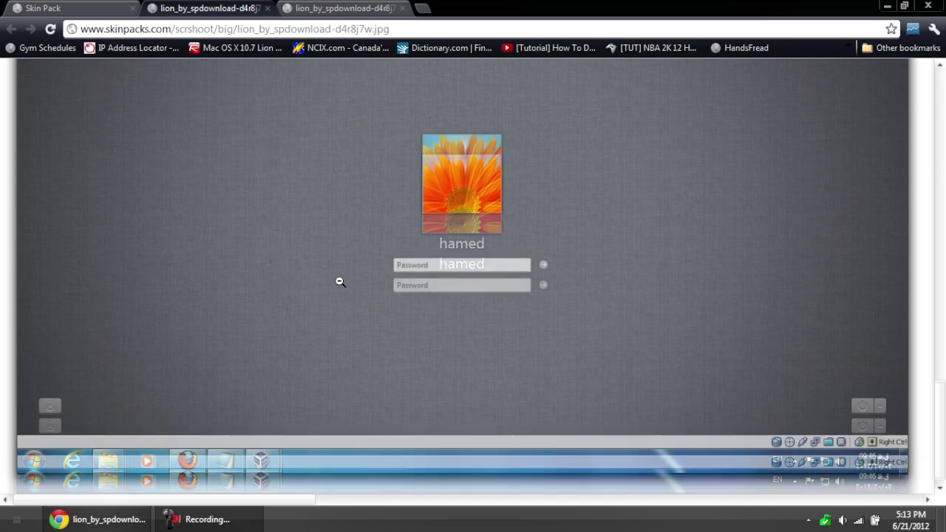
scroll(385, 373, "up", 1)
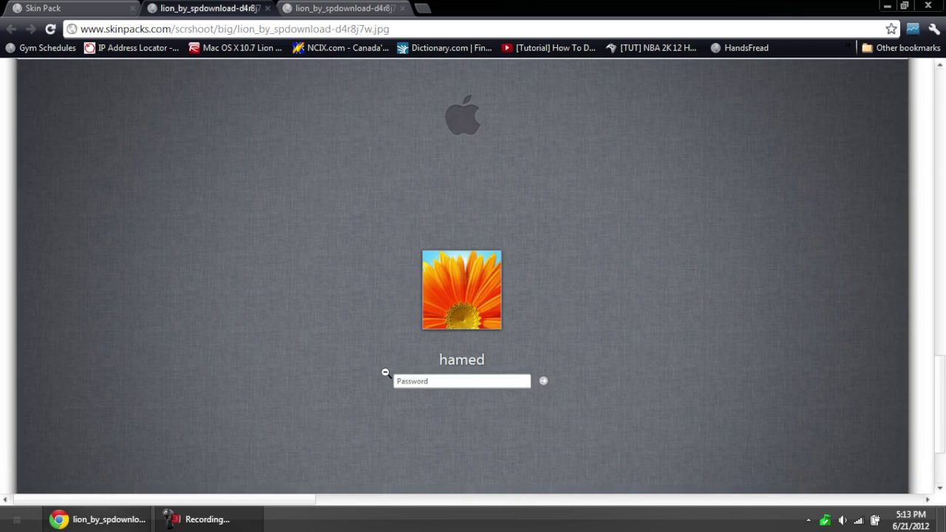
scroll(429, 288, "up", 15)
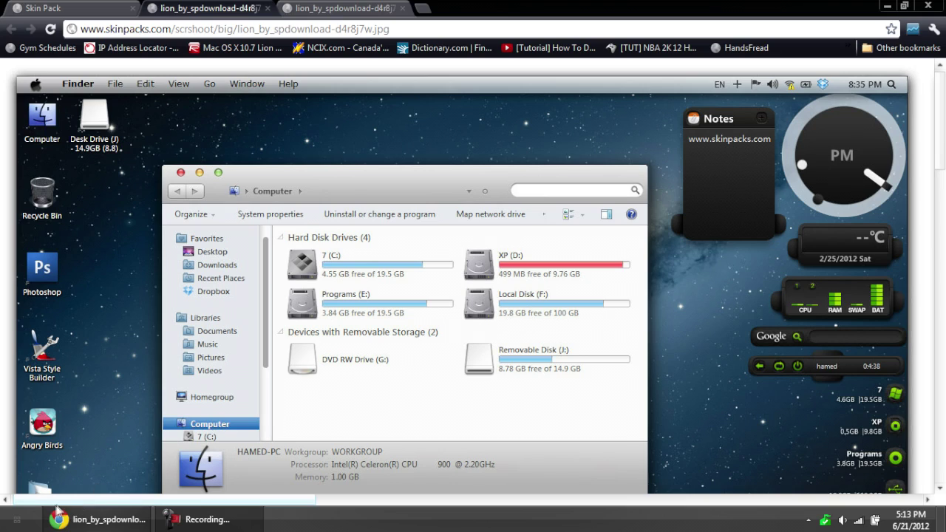
left_click_drag(33, 504, 635, 478)
scroll(585, 347, "down", 4)
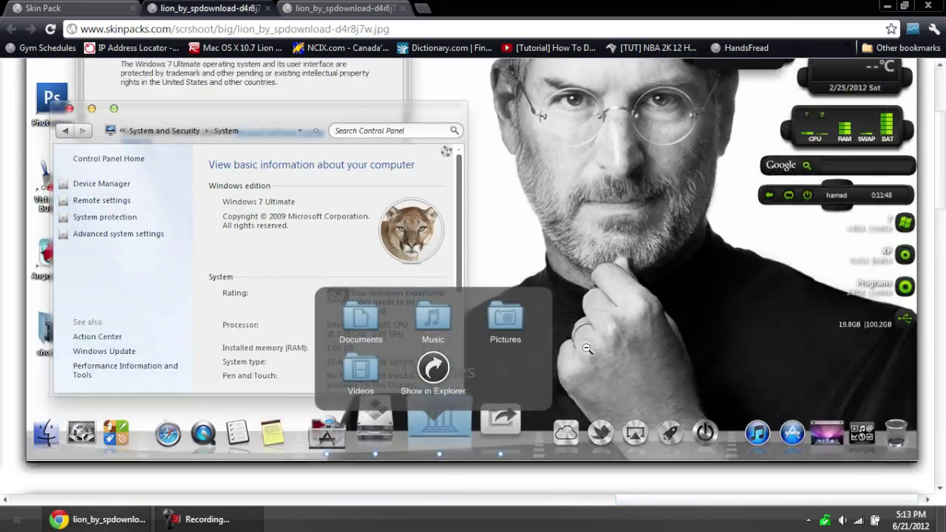
scroll(585, 348, "down", 7)
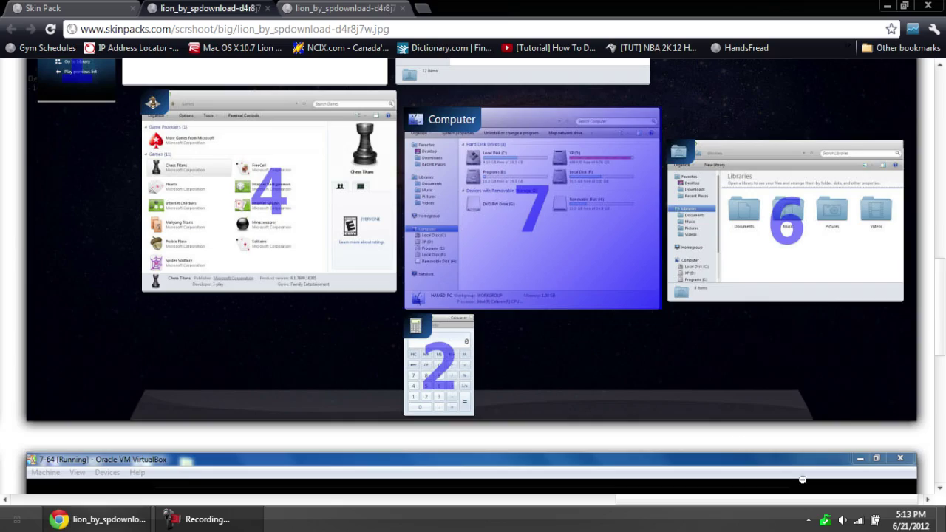
left_click_drag(773, 505, 456, 501)
left_click(517, 337)
left_click(518, 337)
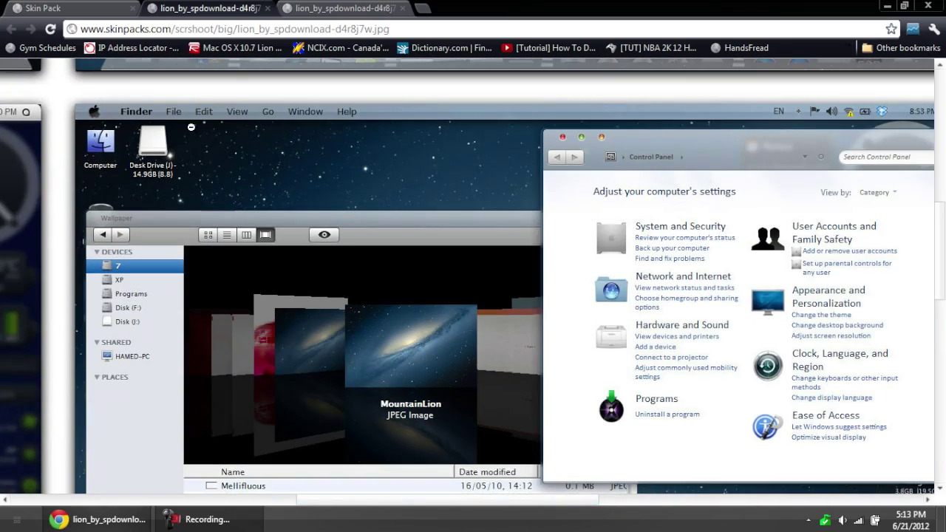
left_click(268, 8)
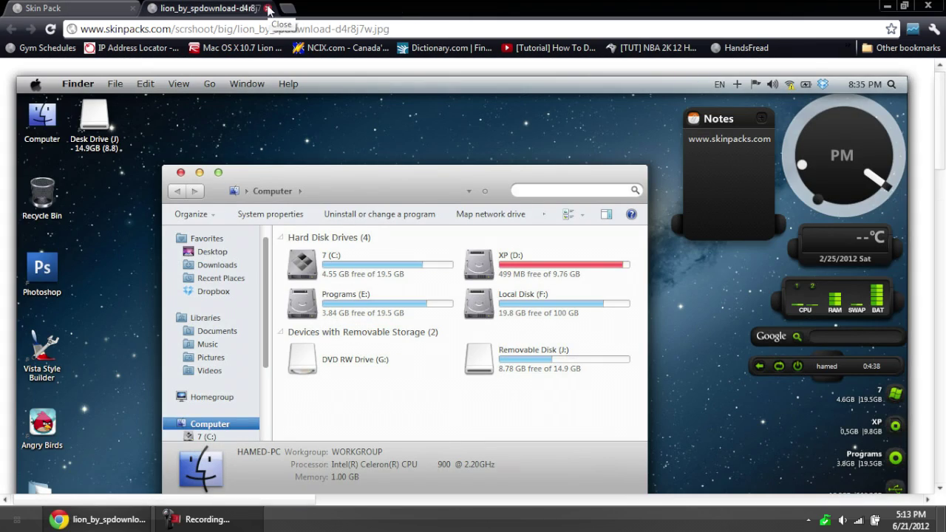
left_click(268, 8)
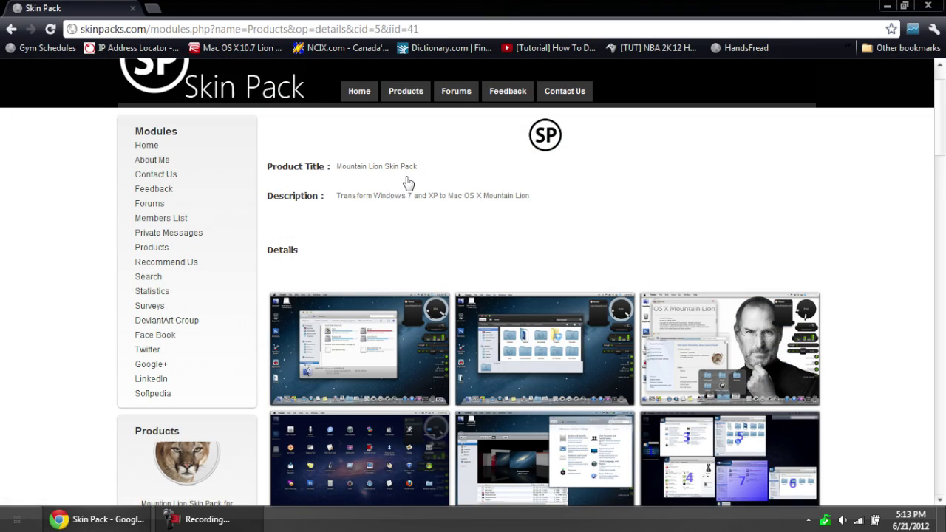
Step: Scroll to the download section and check the X64 and XP online installer links
scroll(433, 201, "down", 8)
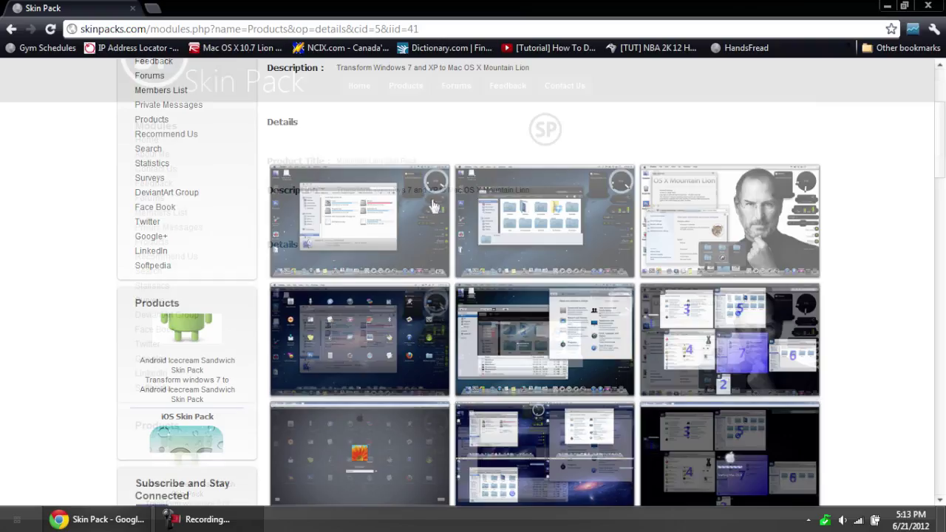
scroll(433, 203, "up", 3)
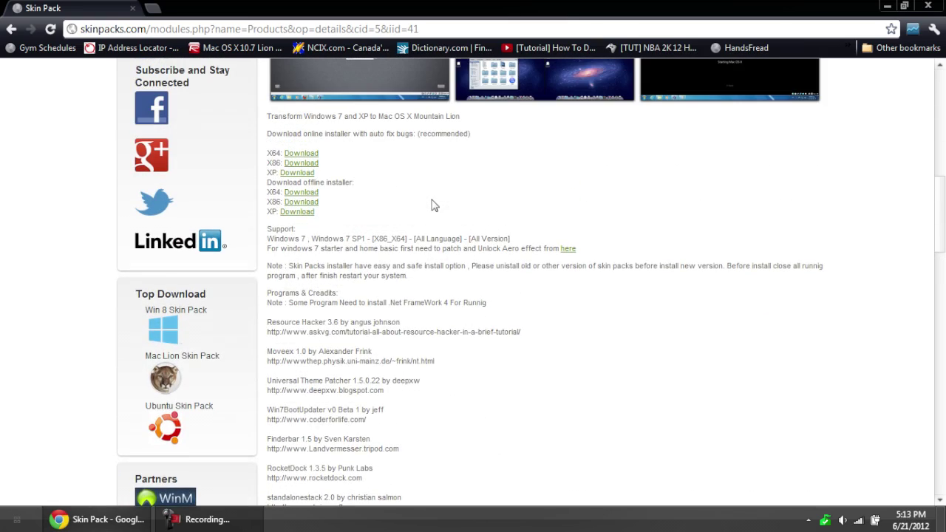
scroll(433, 204, "up", 1)
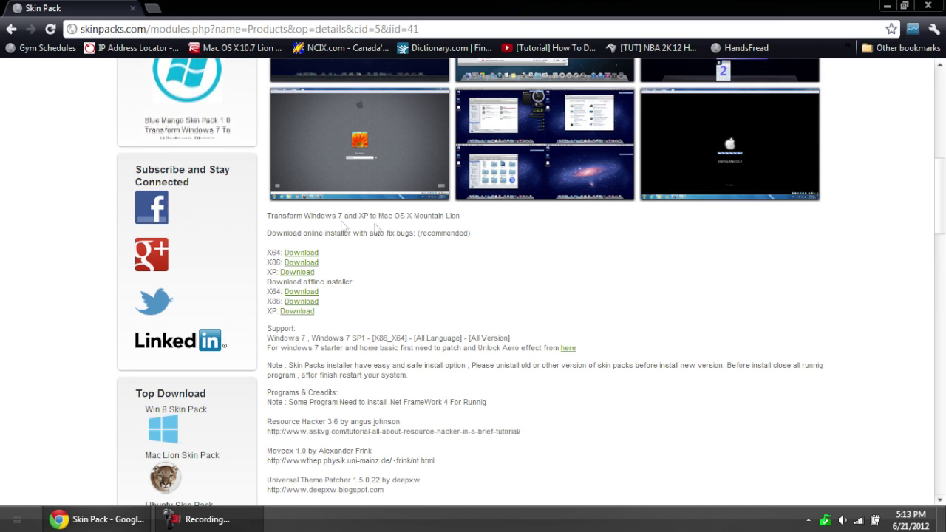
left_click(316, 255)
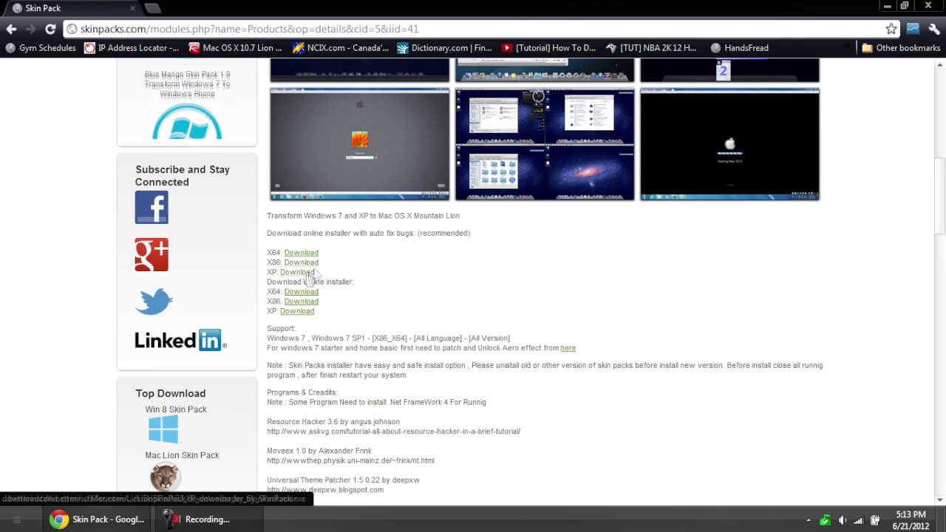
left_click(305, 273)
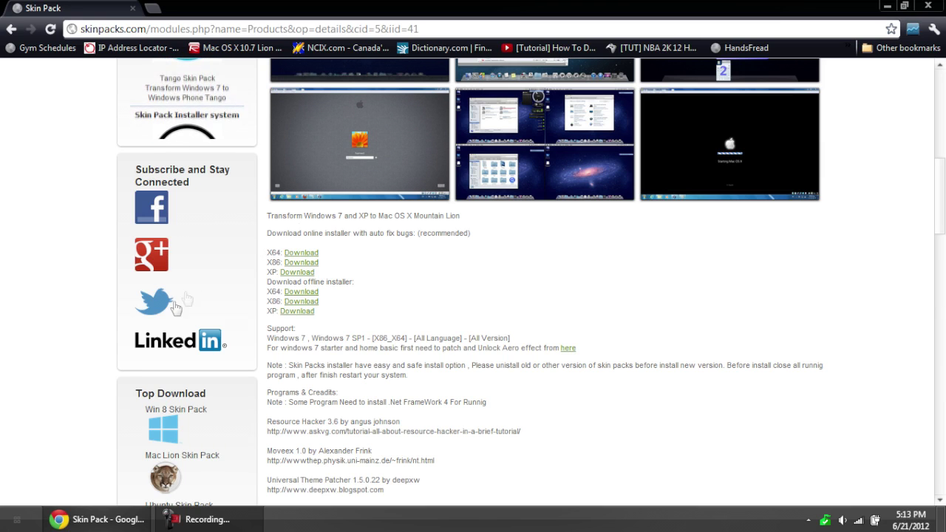
left_click(18, 521)
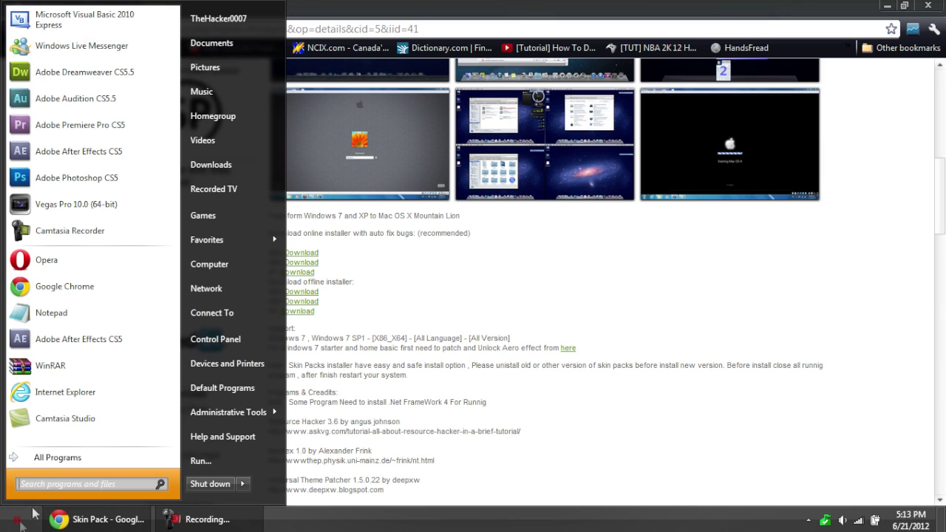
right_click(211, 265)
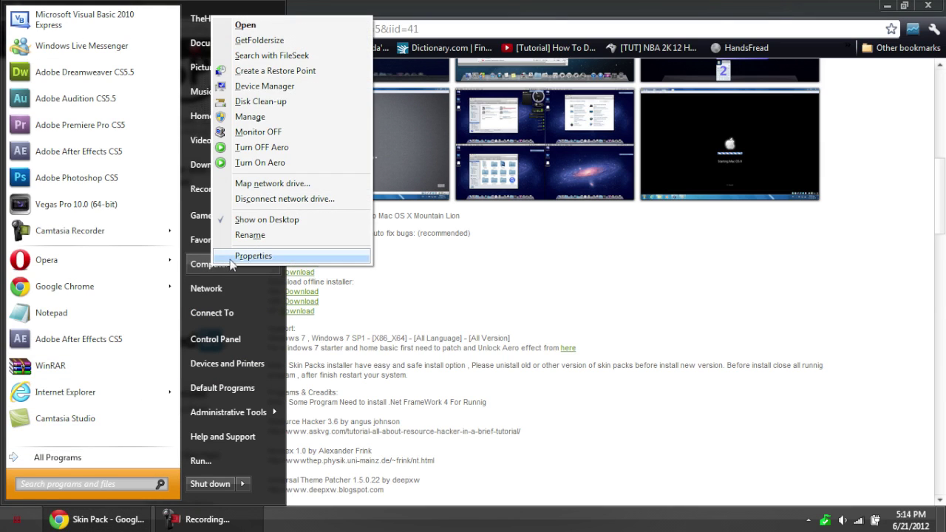
left_click(238, 255)
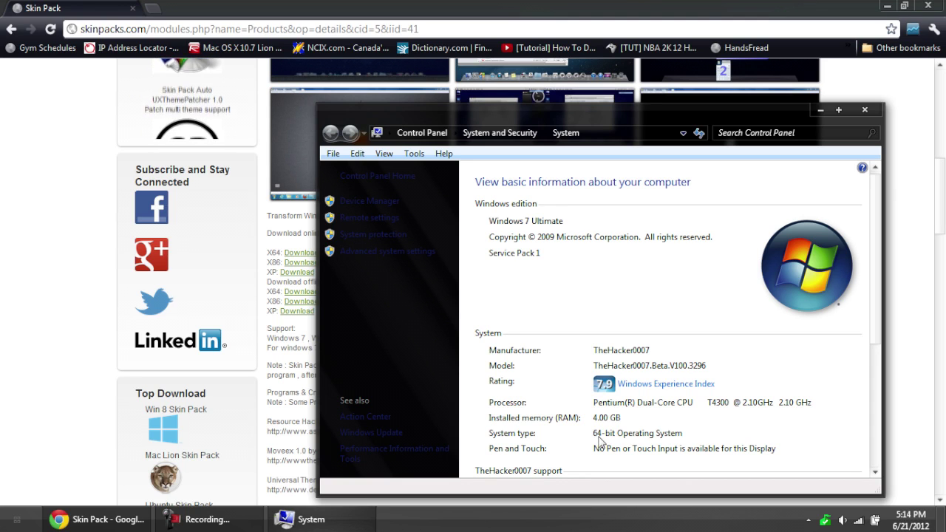
left_click(864, 109)
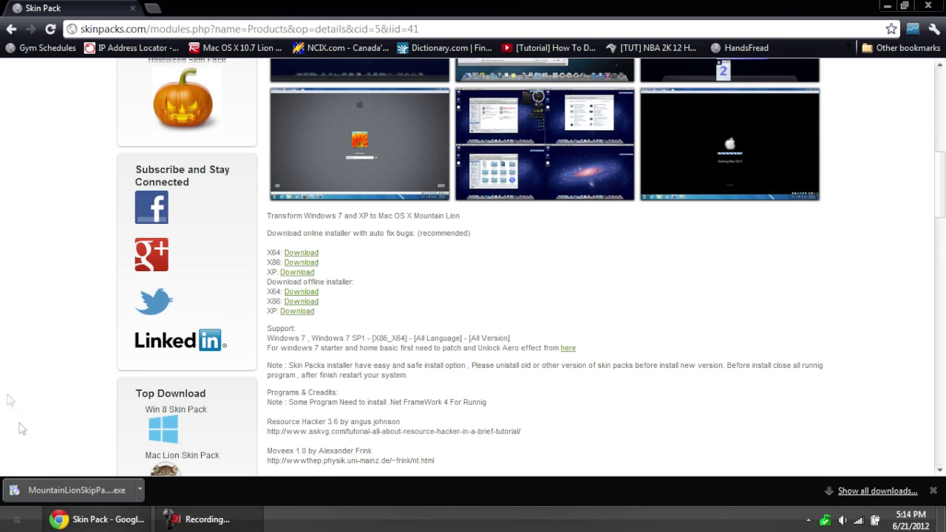
Step: Run the downloaded x64 skin pack installer and close Chrome
left_click(44, 489)
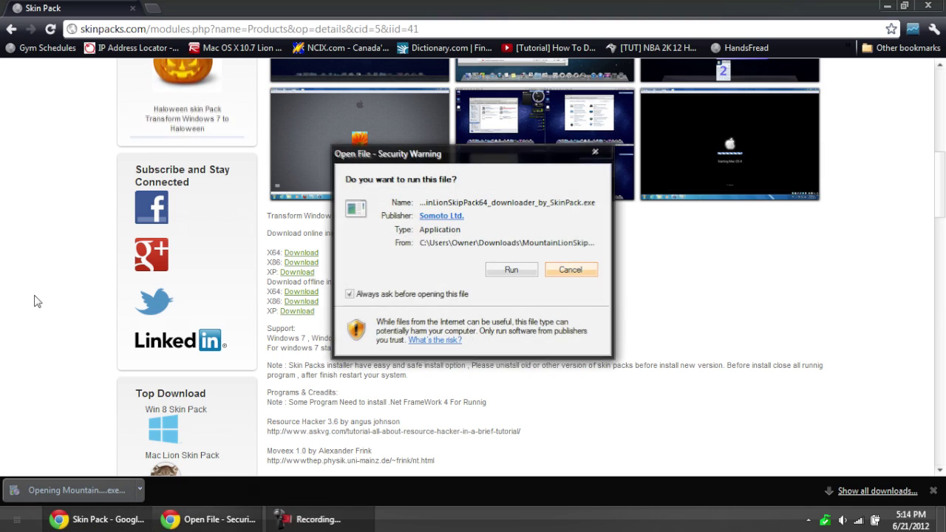
left_click(517, 271)
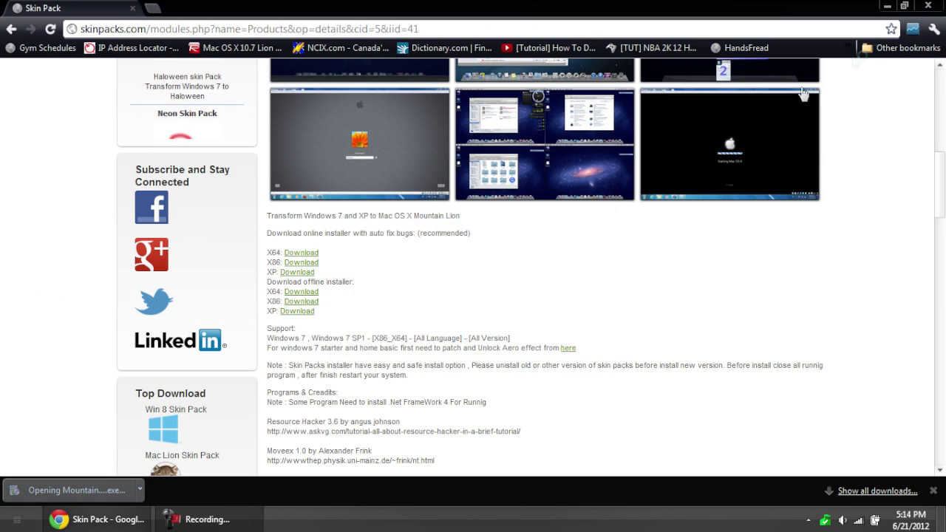
left_click(928, 6)
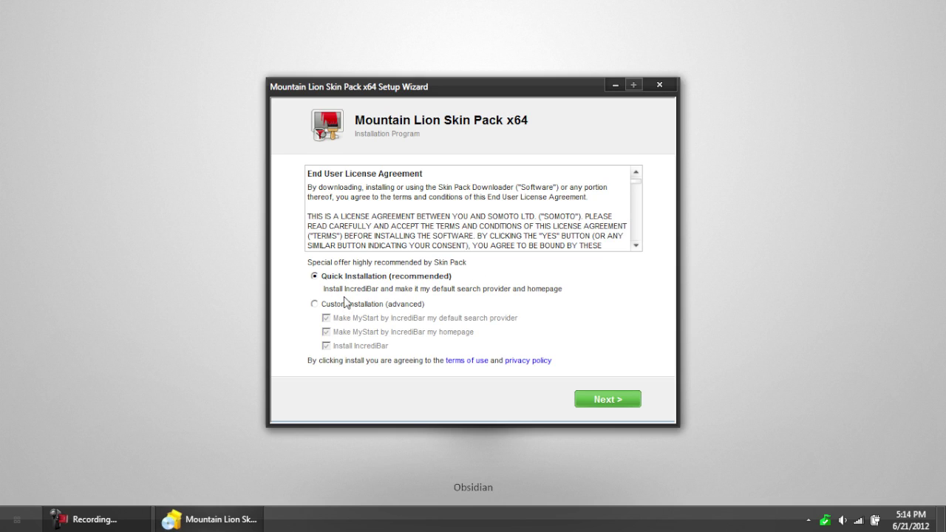
Step: Choose Custom Installation, untick the MyStart search, homepage and IncrediBar options, and skip FilesFrog
left_click(315, 304)
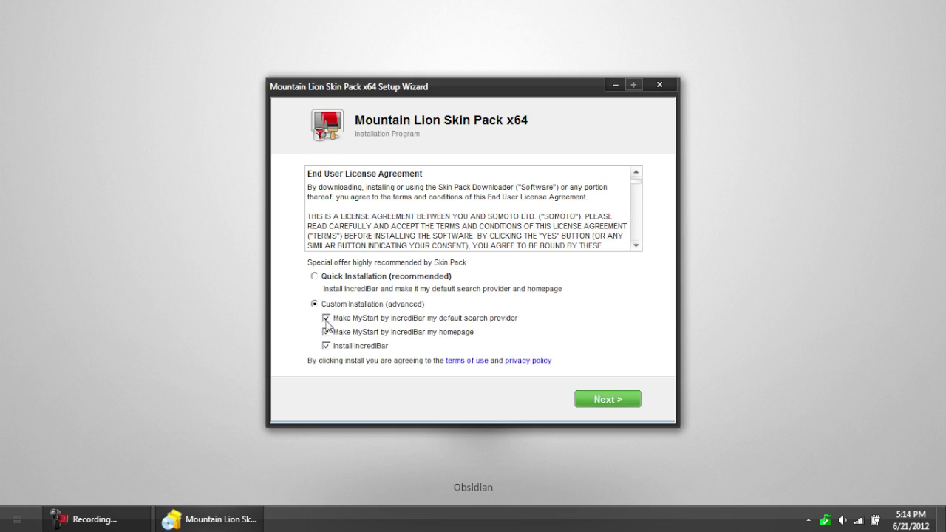
left_click(325, 317)
left_click(326, 332)
left_click(326, 345)
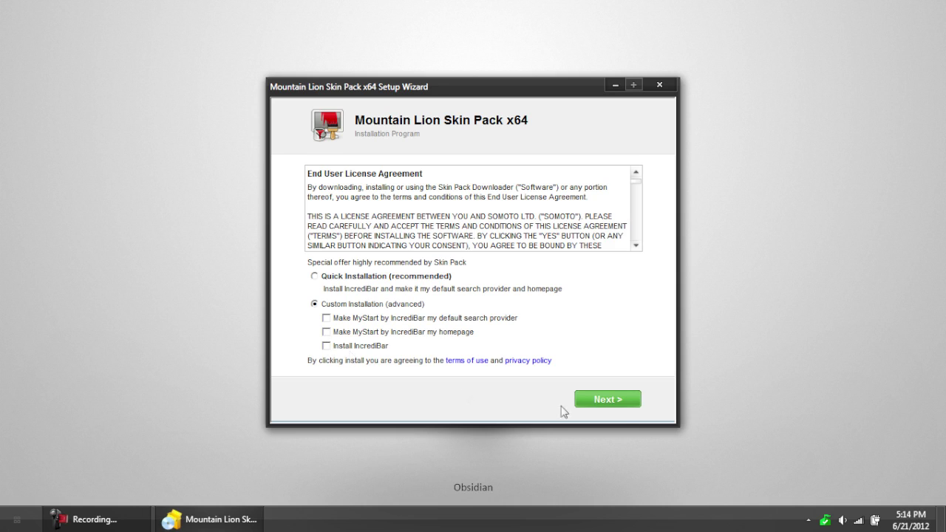
left_click(627, 406)
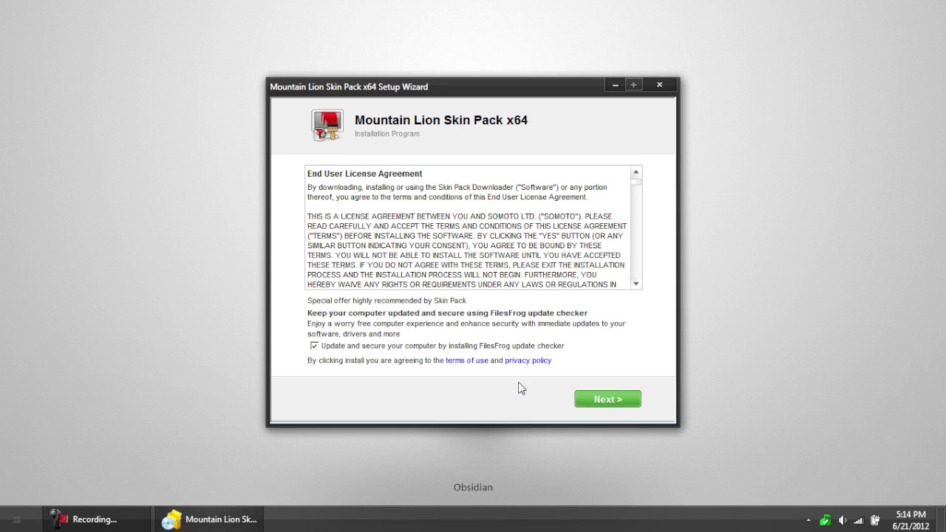
left_click(591, 399)
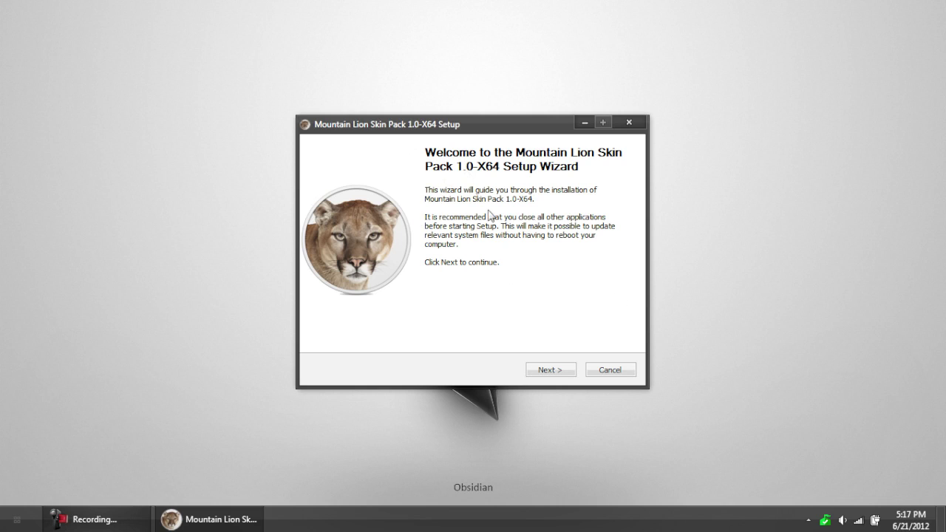
Step: Accept the Mountain Lion Skin Pack license agreement and continue to the components page
left_click(554, 371)
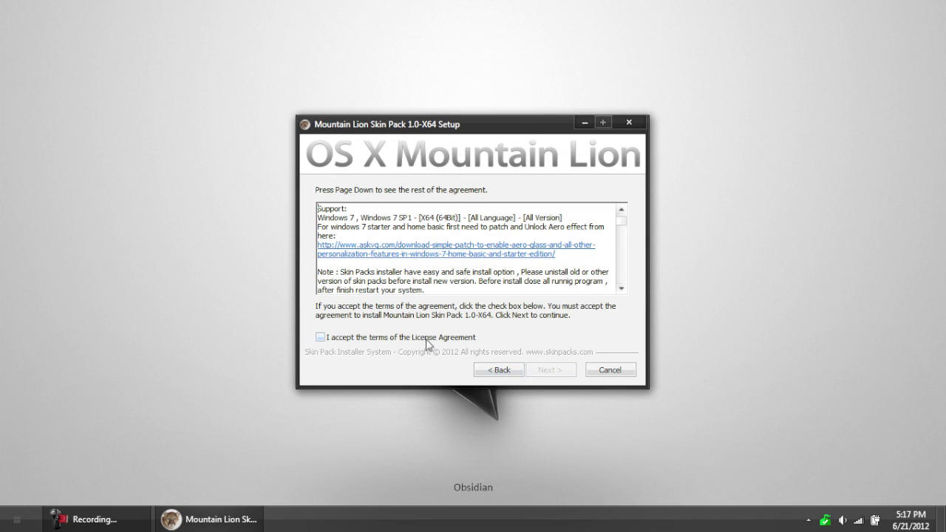
left_click(426, 342)
left_click(556, 373)
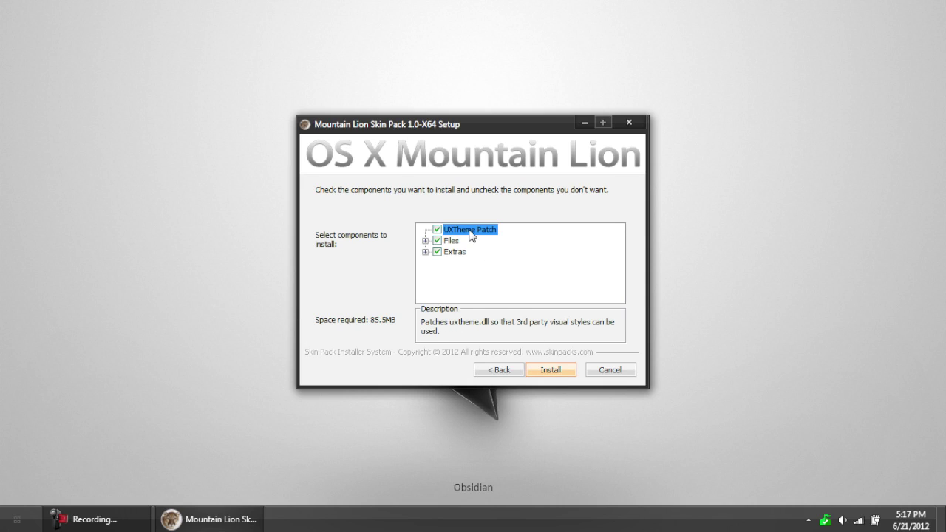
Step: Expand and inspect the Files, DLL Files and Extras component lists, leaving everything checked
left_click(426, 241)
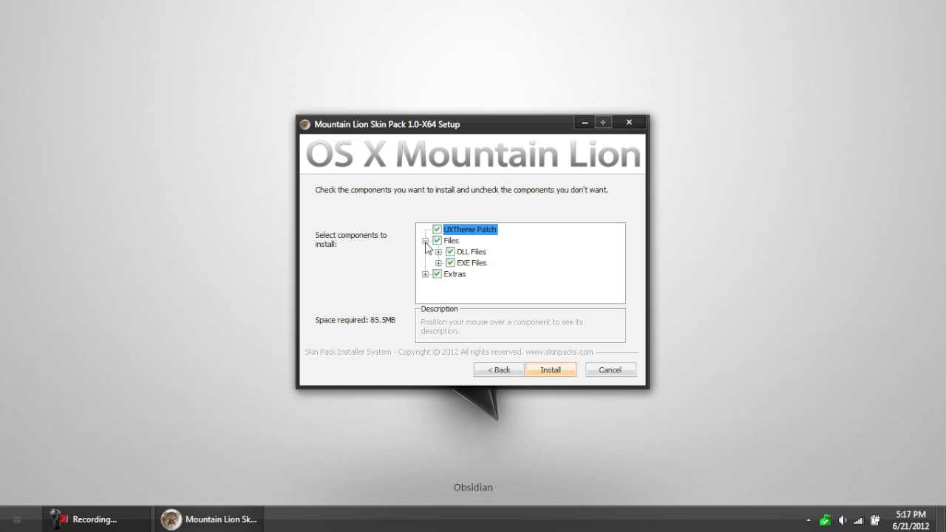
left_click(437, 252)
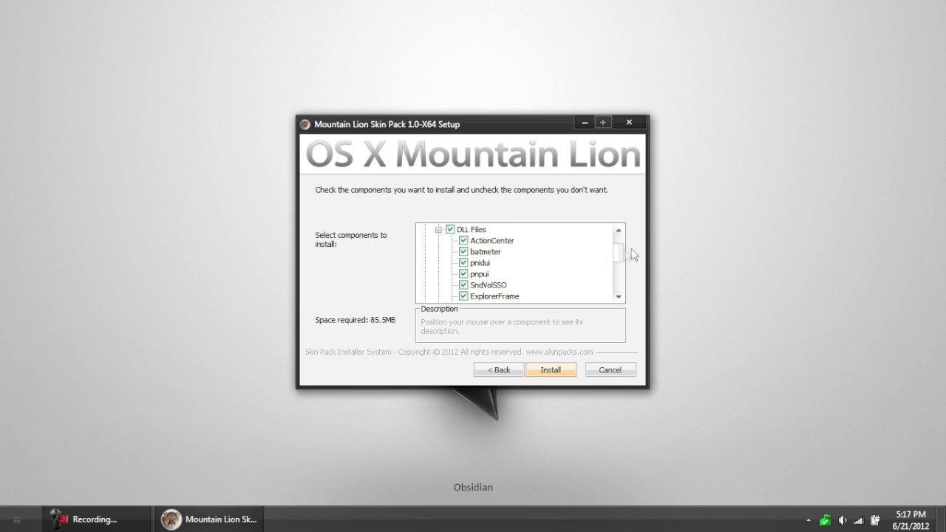
left_click_drag(617, 255, 600, 243)
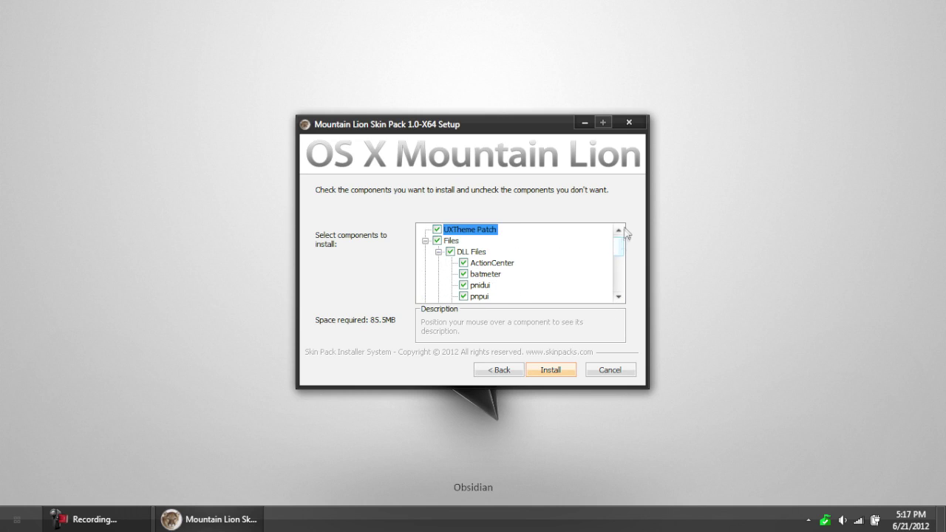
left_click(425, 241)
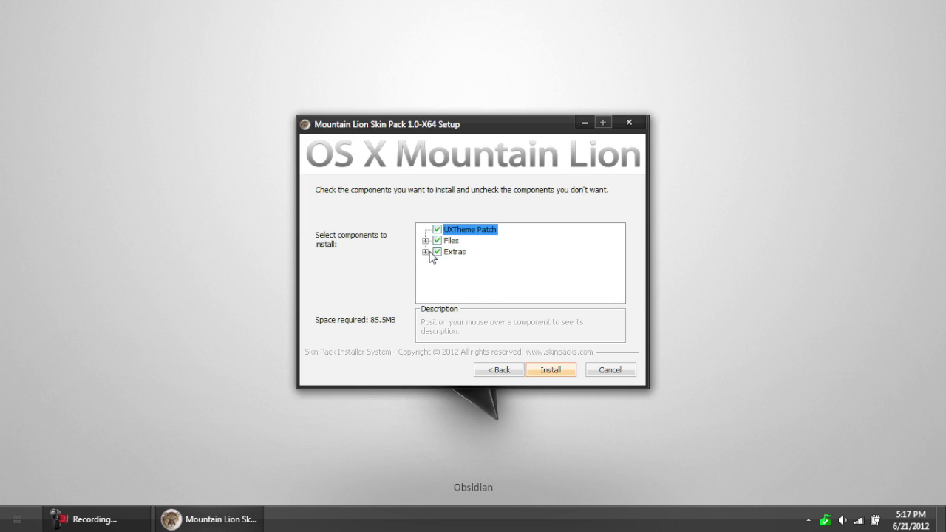
left_click(426, 252)
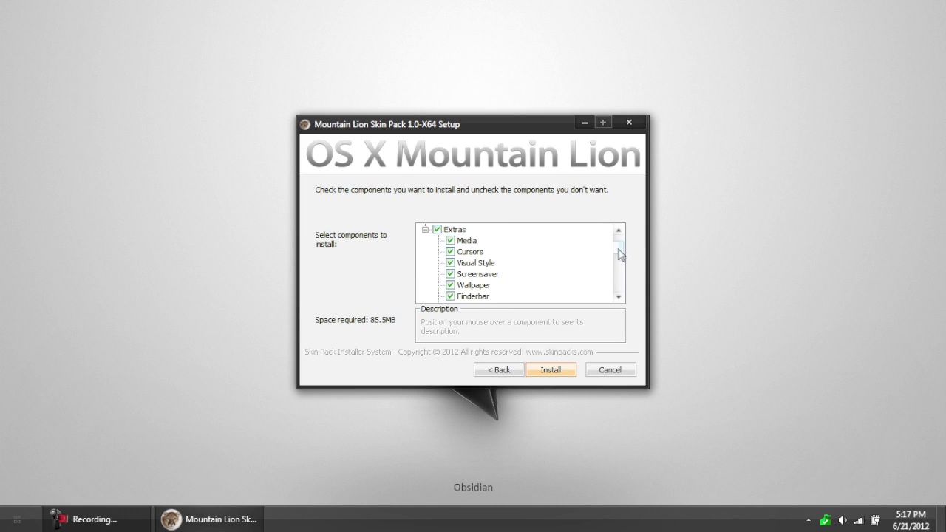
mouse_move(618, 250)
left_mouse_down()
mouse_move(611, 303)
mouse_move(628, 235)
left_mouse_up()
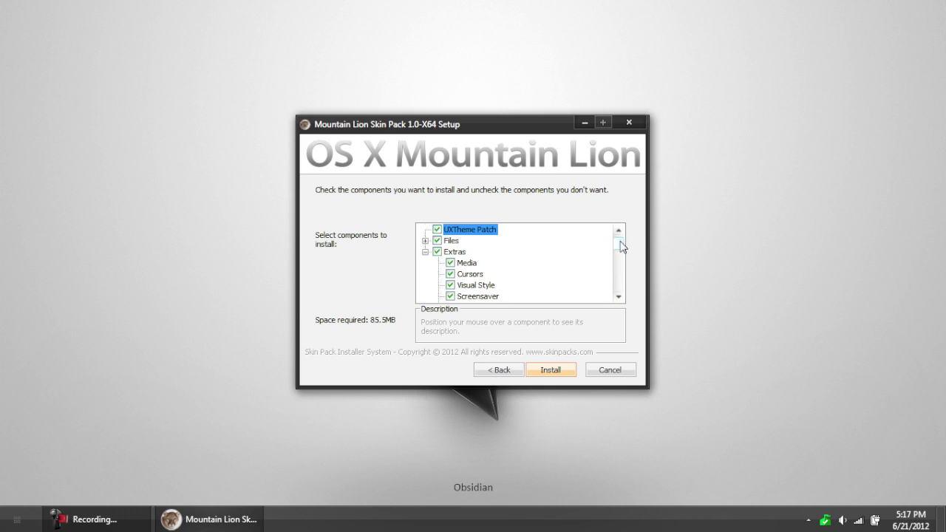
left_click_drag(621, 247, 615, 298)
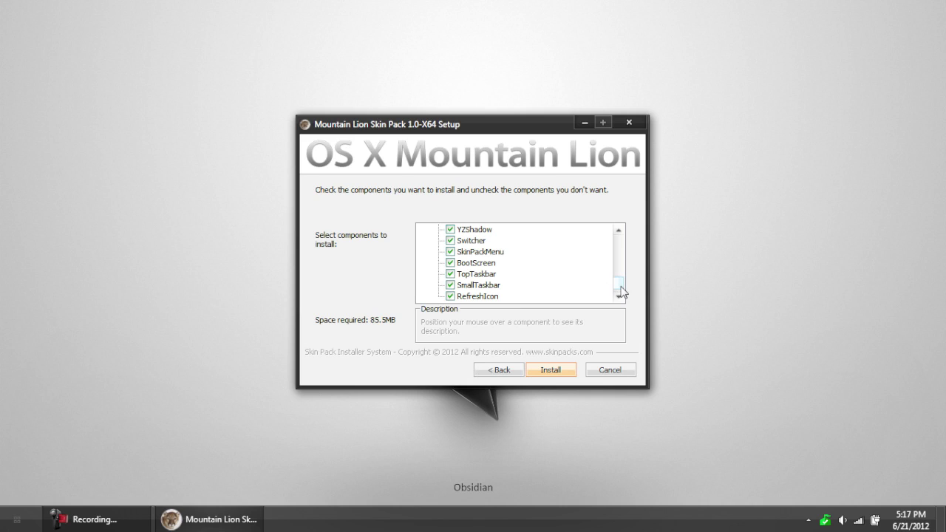
left_click_drag(619, 289, 634, 246)
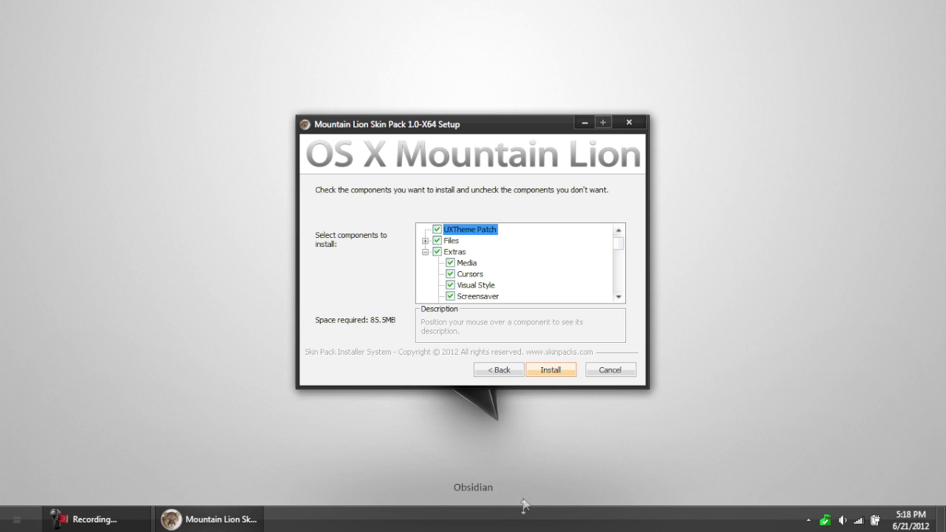
Step: Move the taskbar to the top of the screen, then start installing all components
left_click_drag(528, 523, 357, 50)
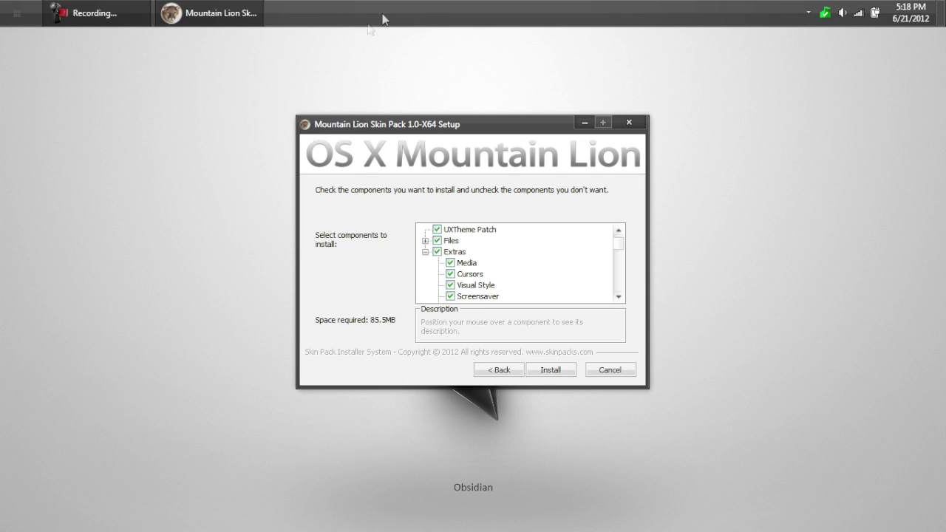
left_click(519, 148)
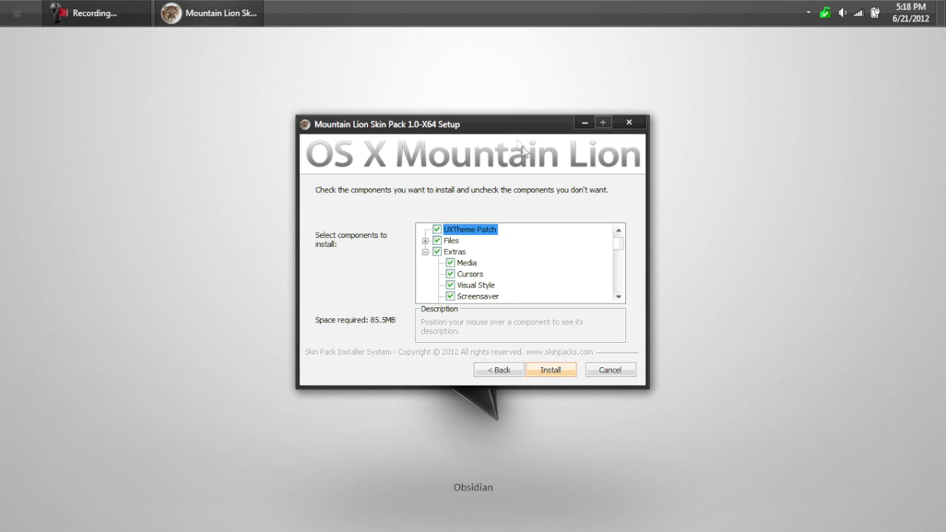
left_click(425, 252)
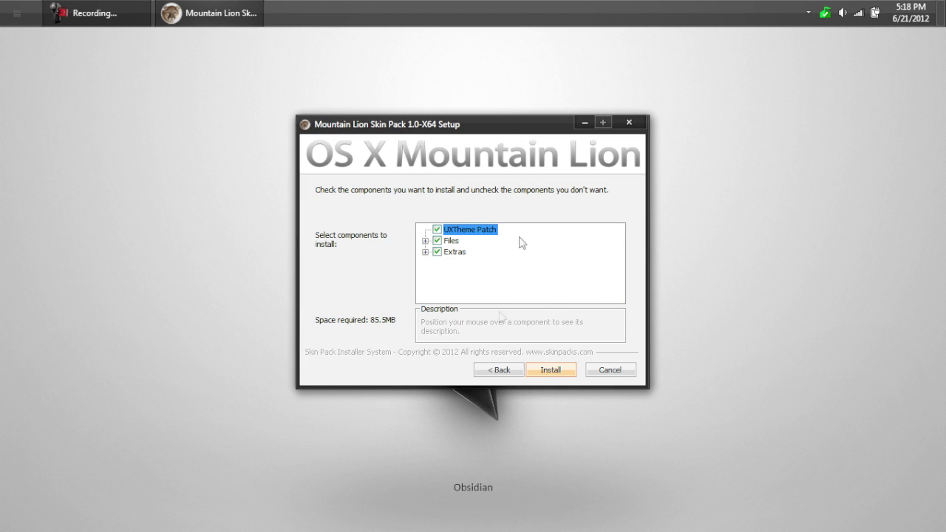
left_click(549, 371)
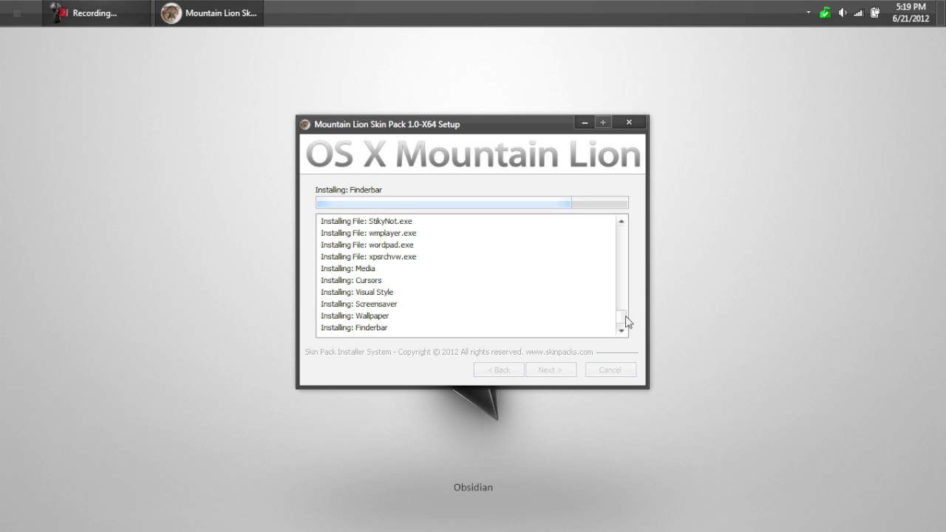
Step: Let the installation log reach Completed, then continue to the final setup page
scroll(580, 288, "up", 10)
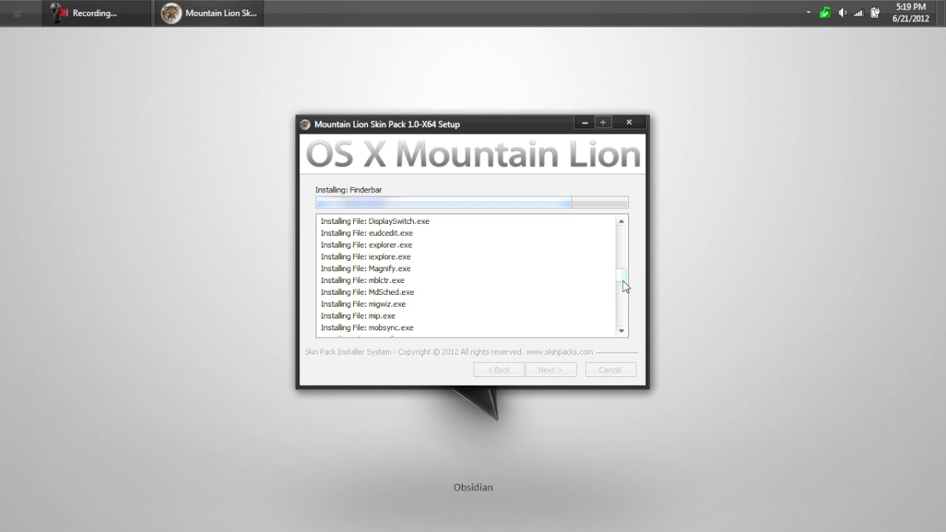
left_click(621, 332)
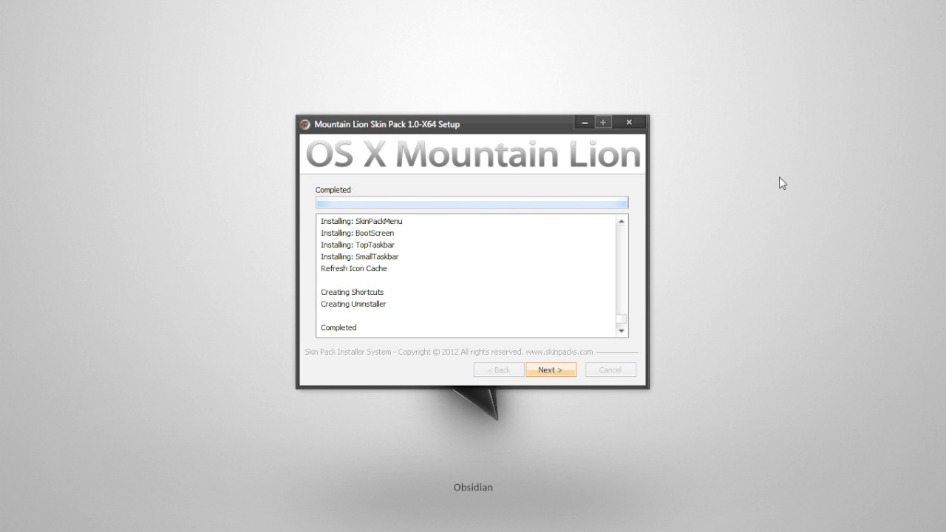
left_click(573, 374)
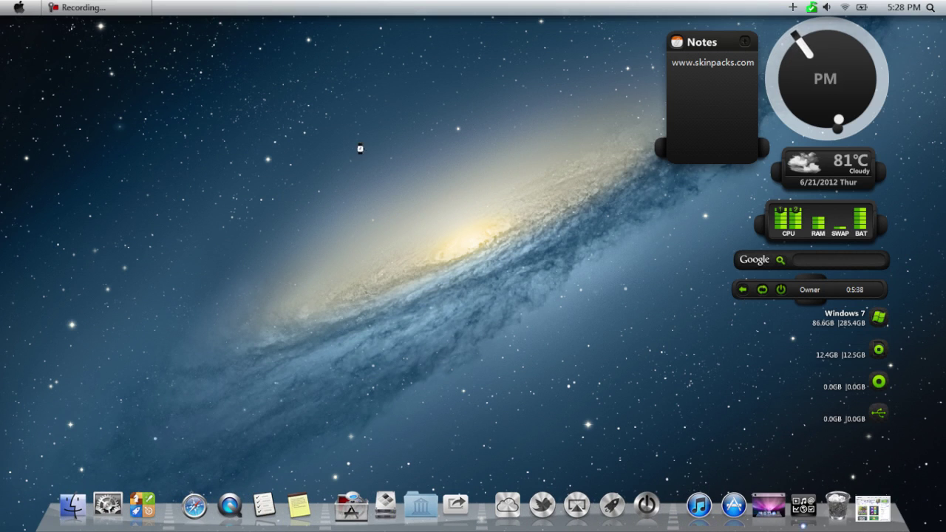
Step: Open XLaunchPad with F4 on the finished Mountain Lion desktop
key("F4")
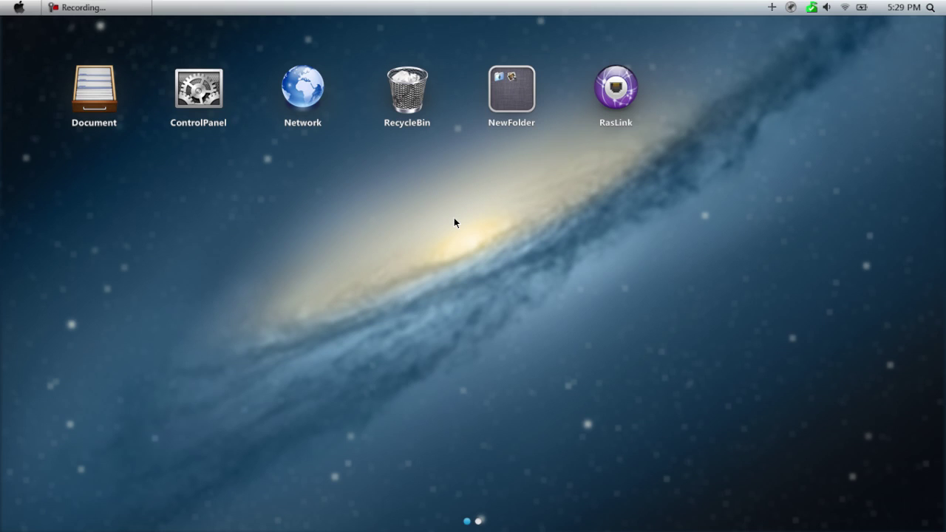
Step: Flip between the launchpad's icon pages, then close it back to the desktop
left_click(478, 523)
left_click(467, 522)
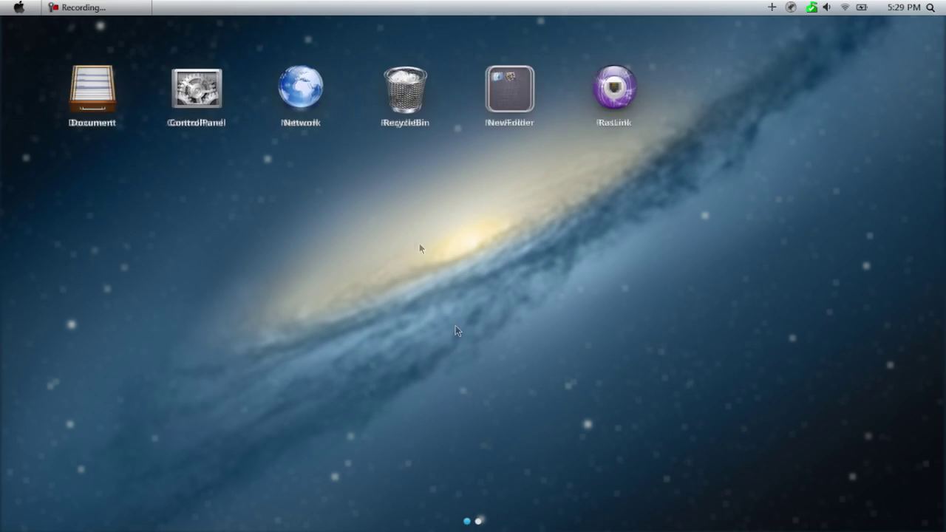
left_click_drag(455, 325, 320, 285)
left_click_drag(803, 270, 443, 277)
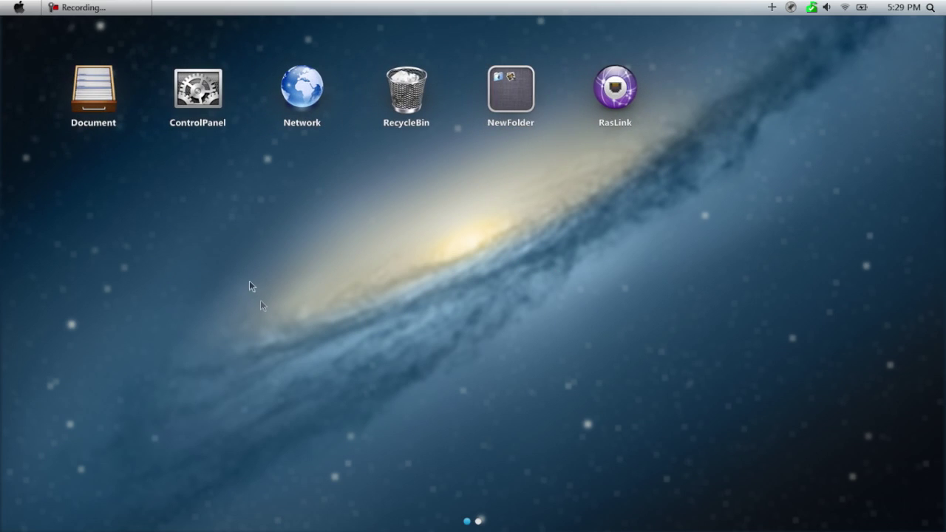
left_click(35, 106)
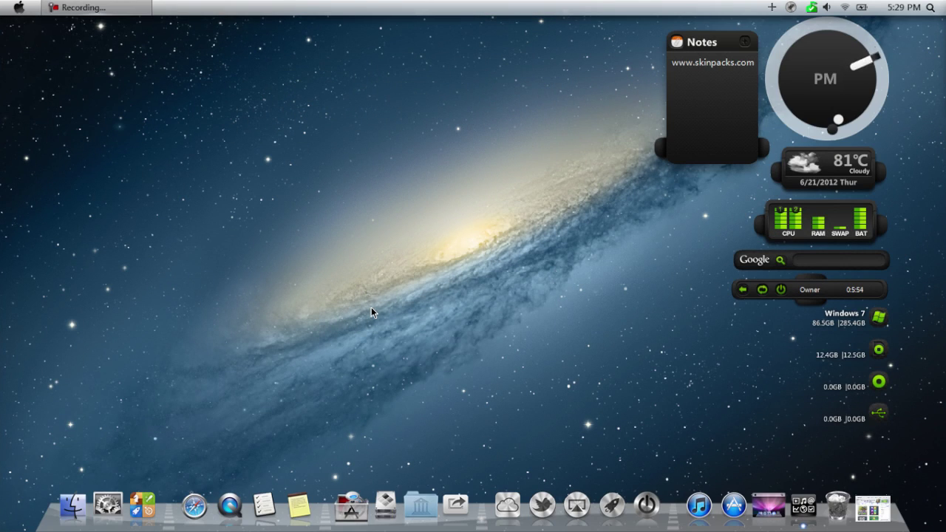
right_click(818, 180)
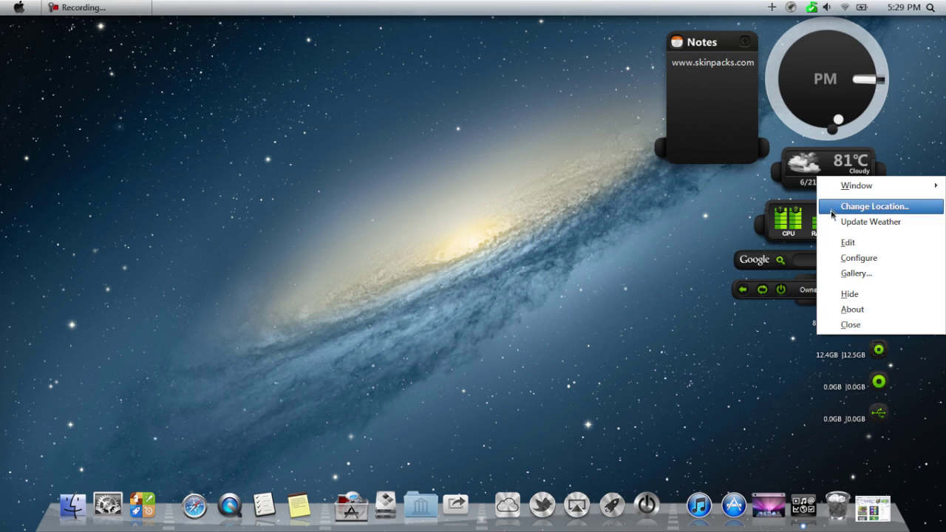
left_click(820, 243)
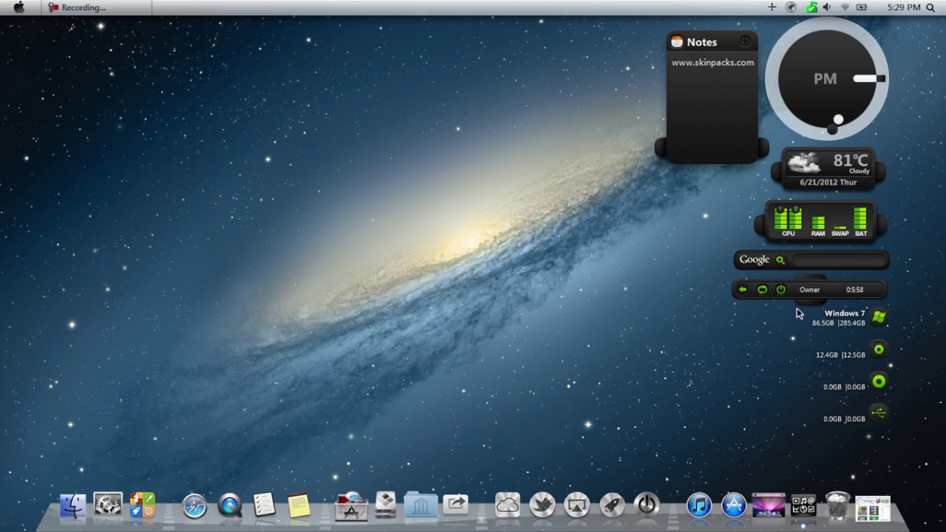
mouse_move(845, 289)
left_mouse_down()
mouse_move(824, 307)
mouse_move(797, 297)
mouse_move(840, 287)
left_mouse_up()
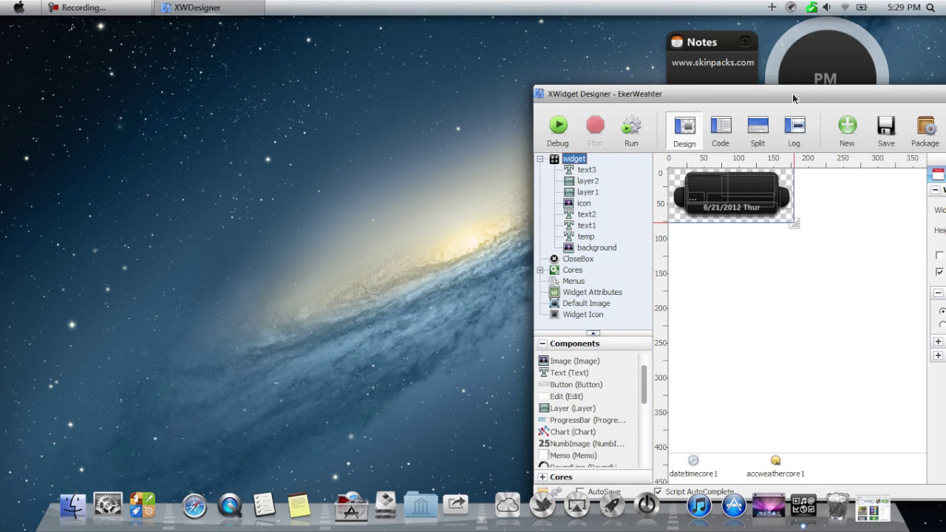
left_click_drag(793, 98, 360, 52)
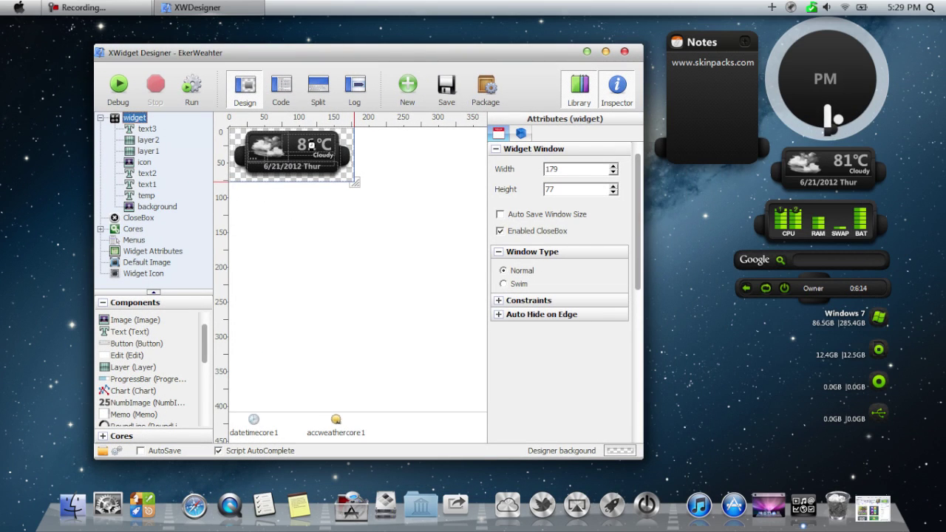
left_click(624, 51)
left_click(484, 329)
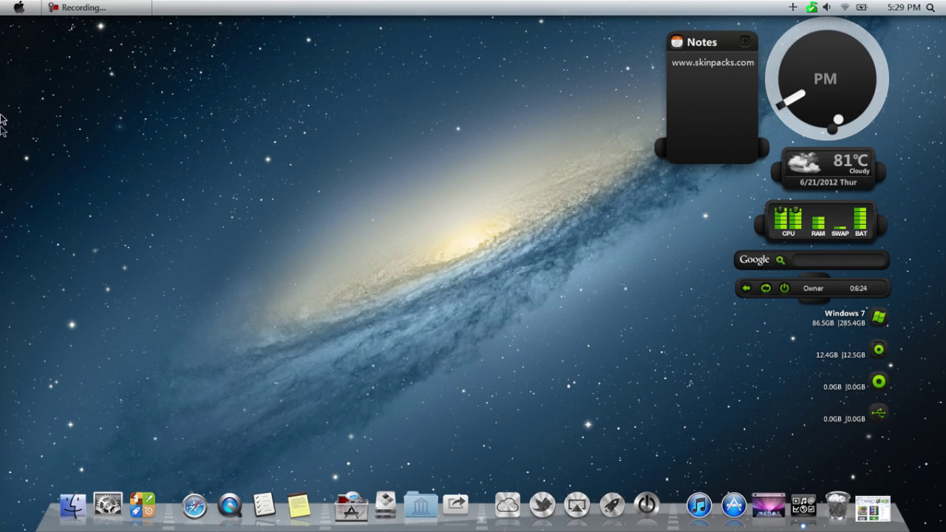
Step: Open the Documents library from the start menu and browse Downloads and the Themes folder
left_click(19, 8)
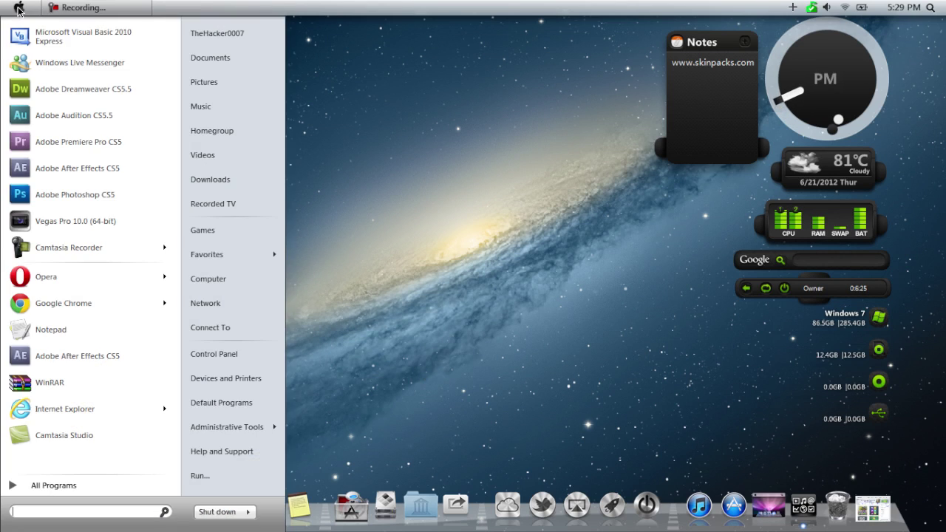
left_click(201, 59)
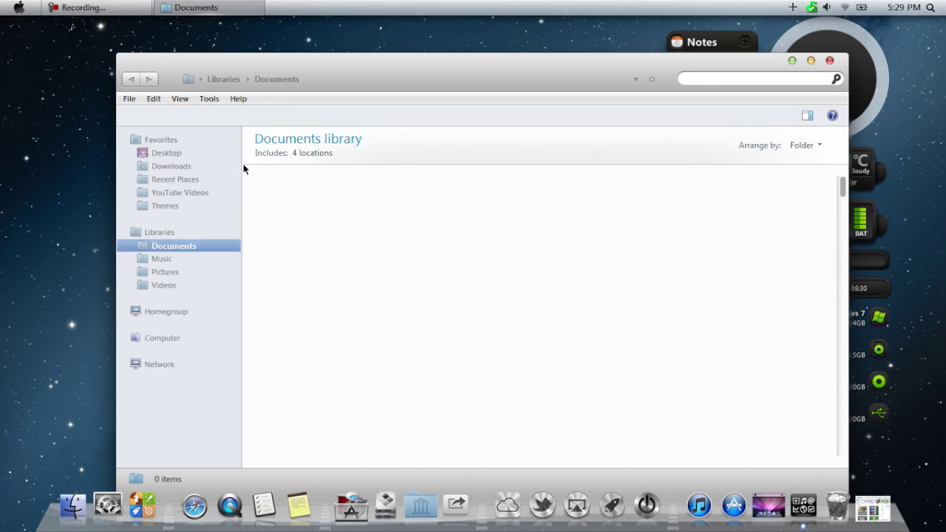
left_click_drag(423, 73, 423, 37)
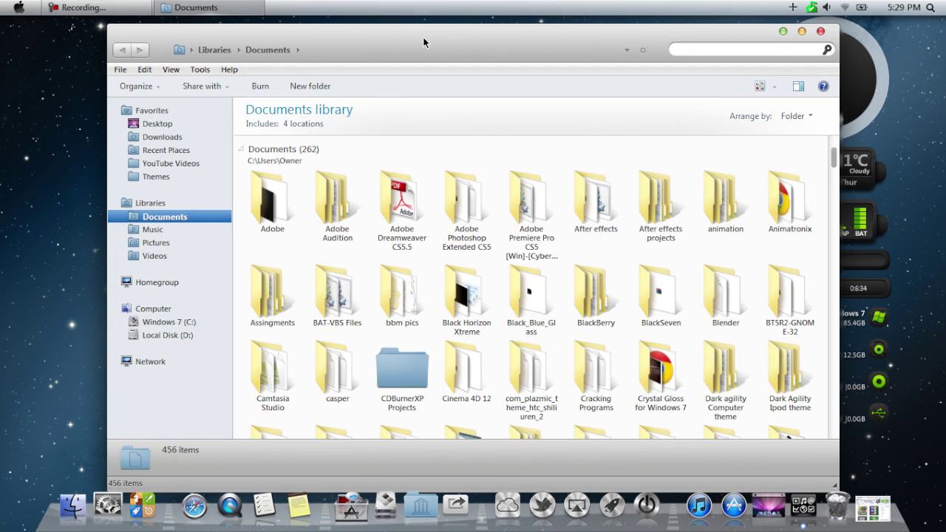
left_click(164, 137)
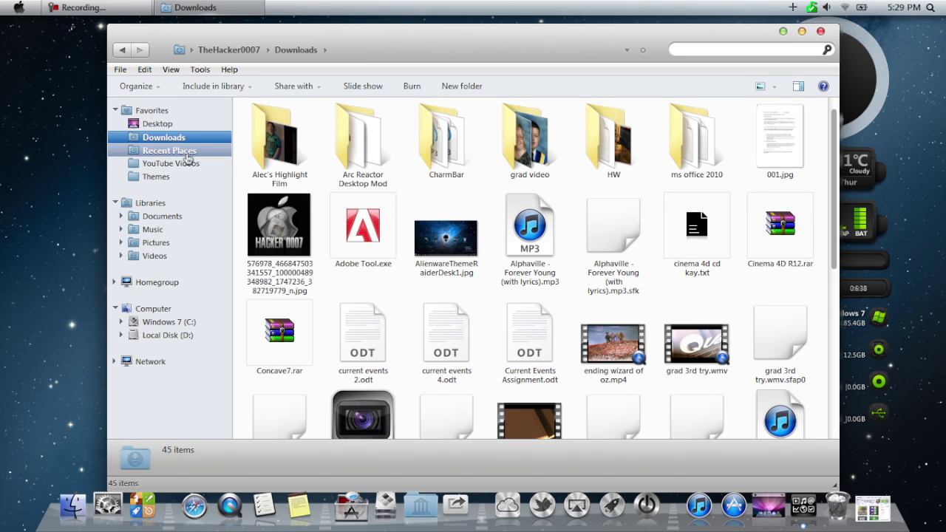
left_click(189, 178)
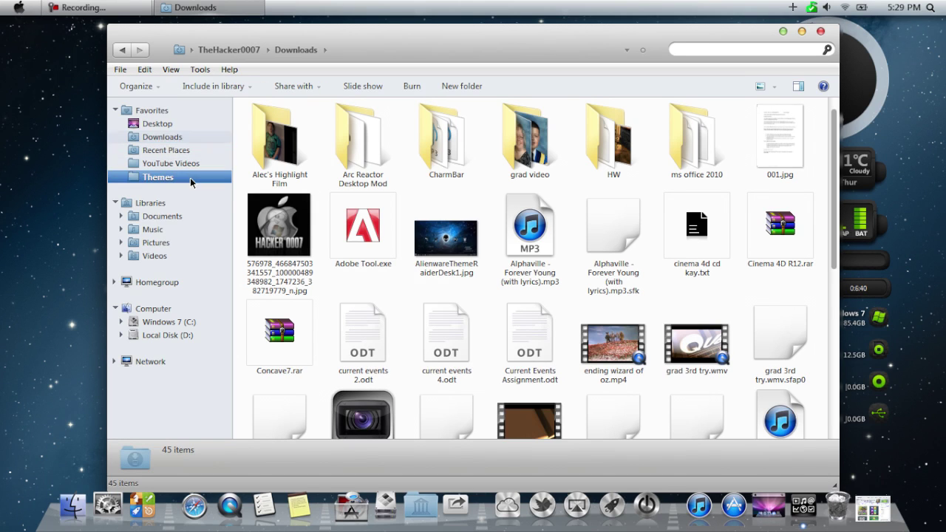
Step: View drive C:, Computer, system information and Control Panel Home, then close the window
left_click(168, 322)
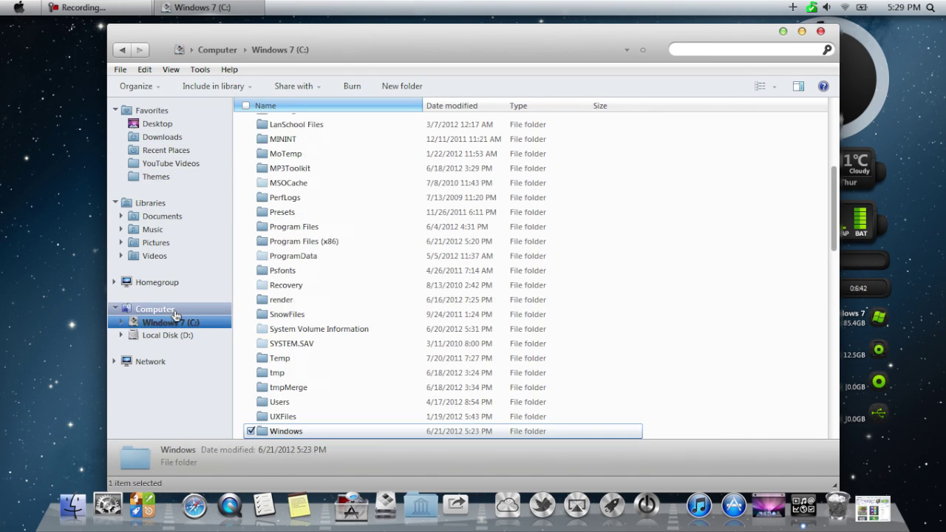
left_click(174, 311)
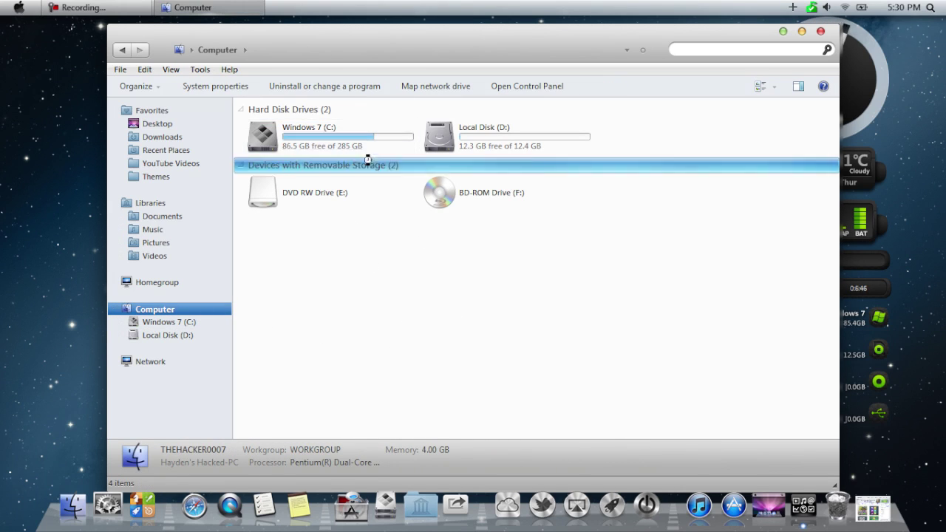
left_click(238, 87)
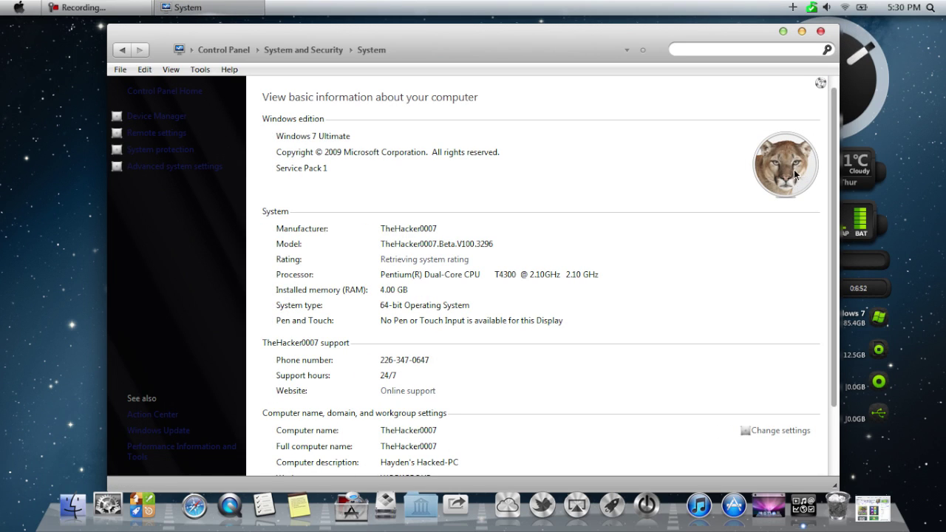
scroll(571, 300, "down", 3)
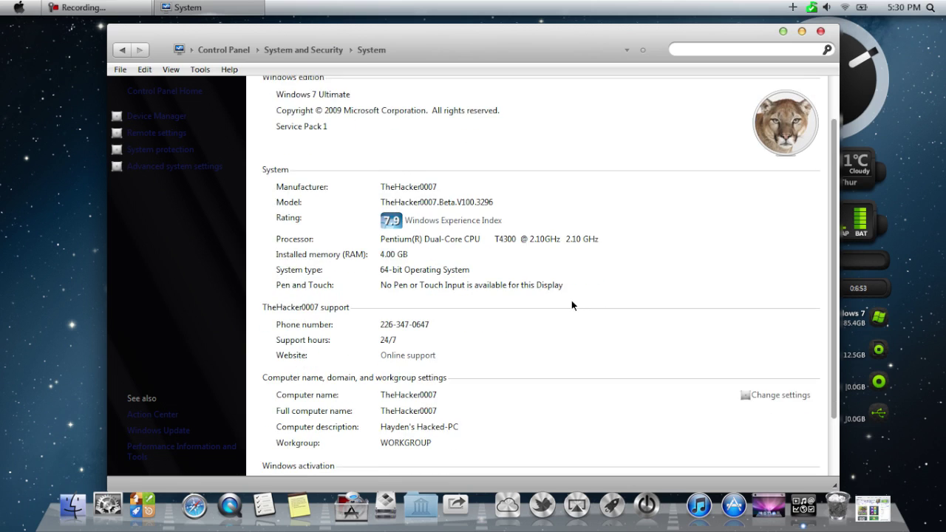
scroll(571, 300, "up", 3)
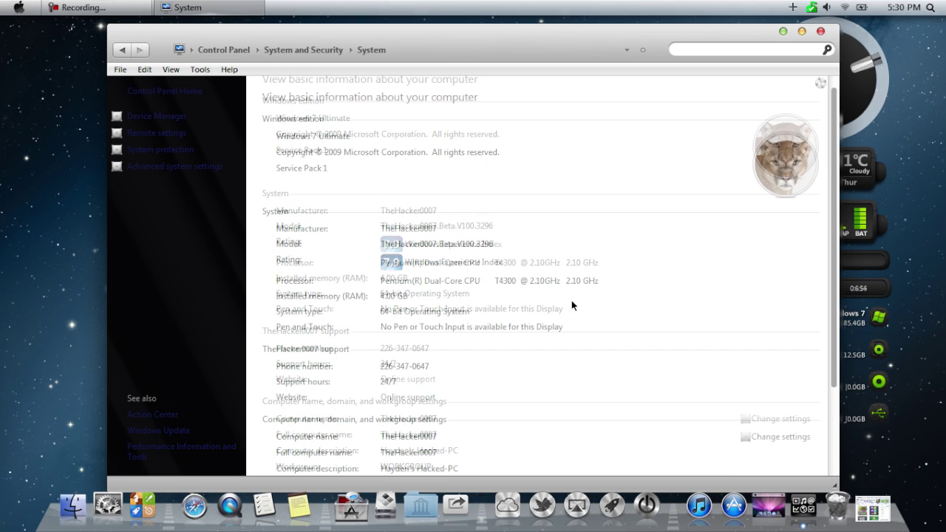
left_click(164, 92)
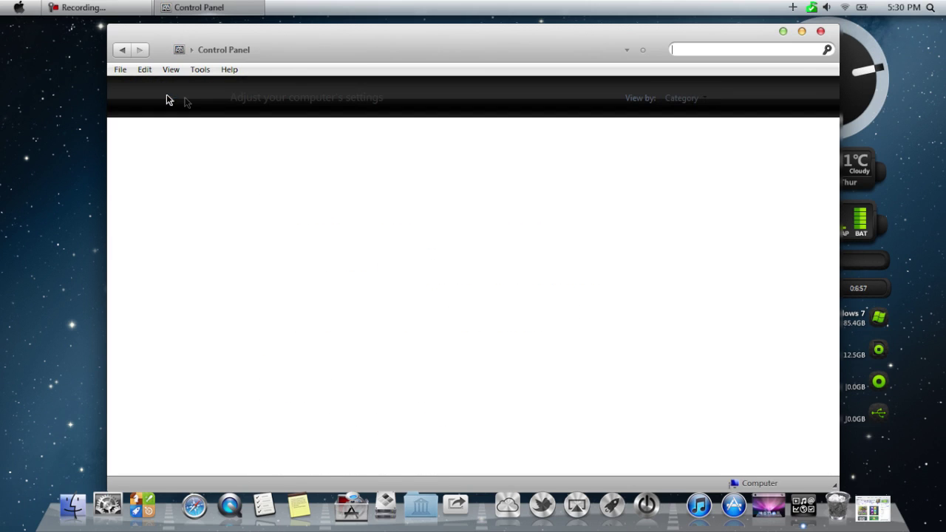
left_click(819, 32)
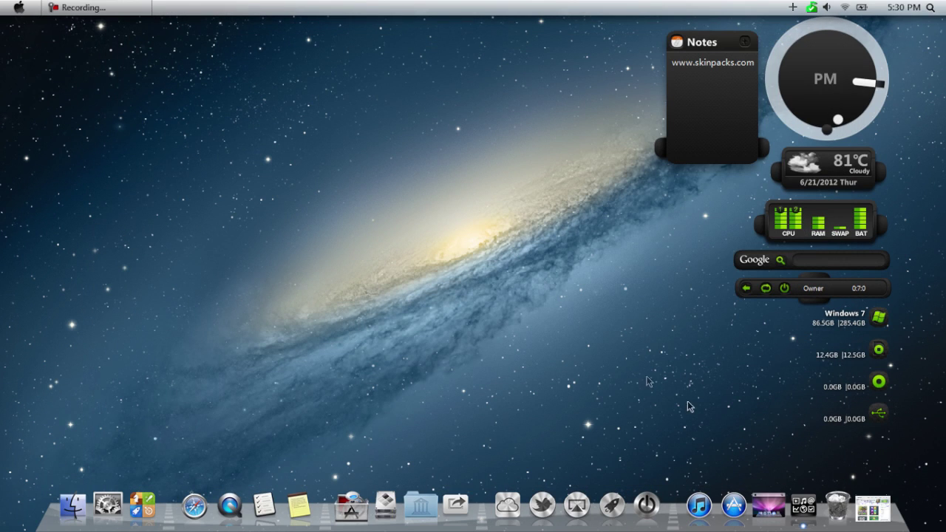
Step: Open the XWidget Gallery from the dock, browse it, and close it
left_click(866, 511)
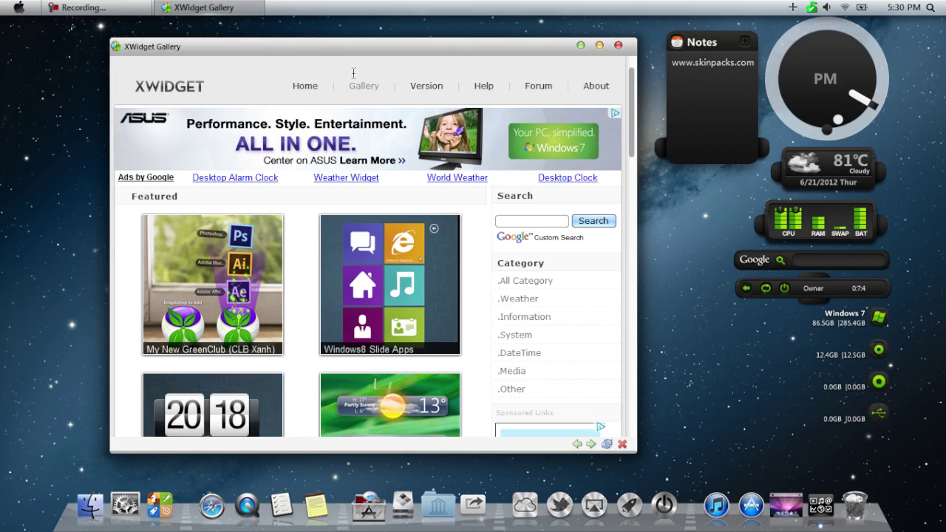
left_click_drag(631, 131, 611, 97)
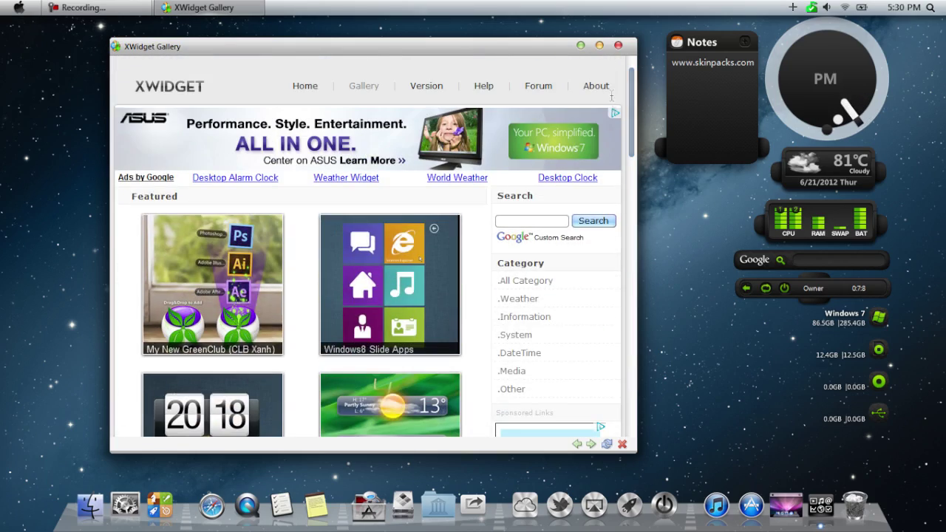
left_click(618, 46)
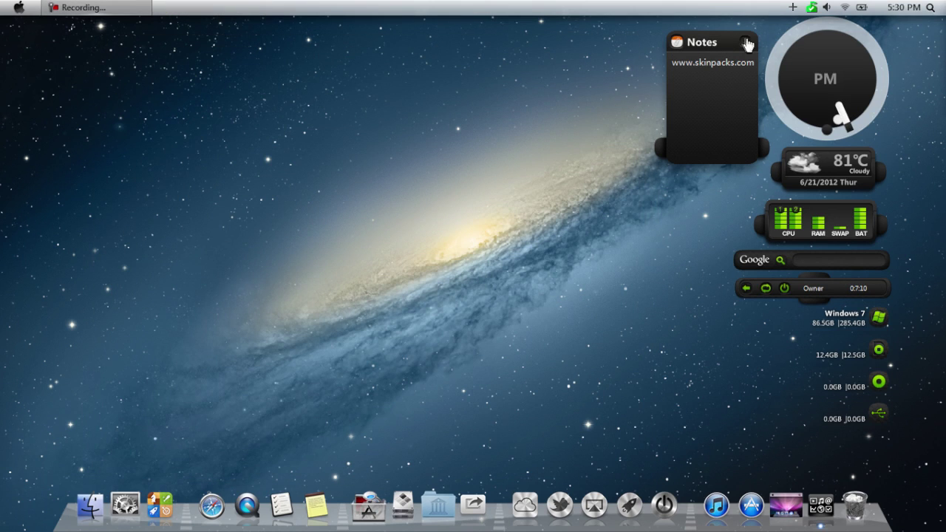
Step: Close the Notes widget, leaving clock, weather, system meter and drive widgets
right_click(720, 44)
left_click(739, 153)
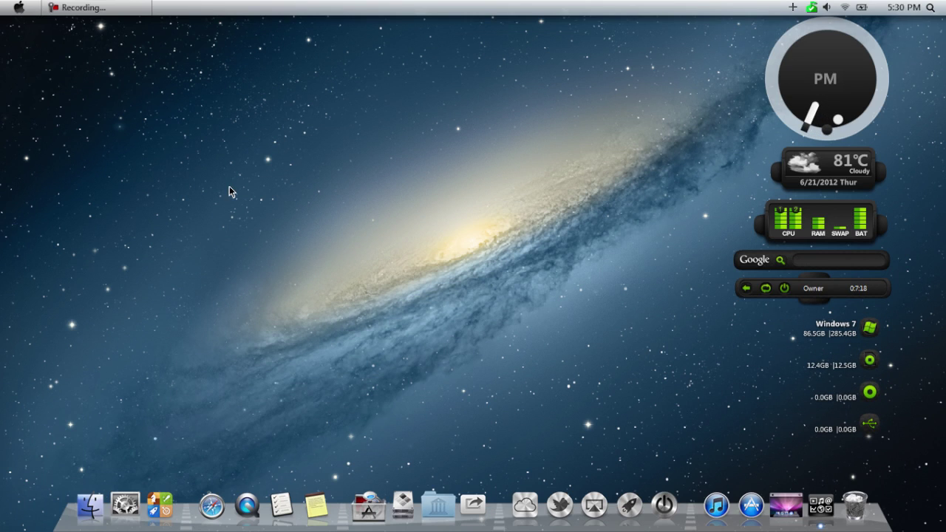
right_click(199, 3)
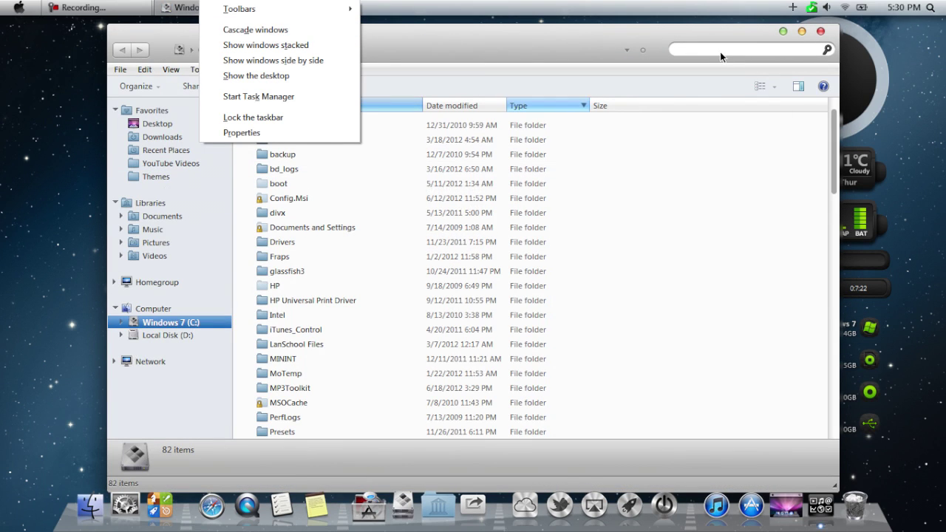
left_click(822, 33)
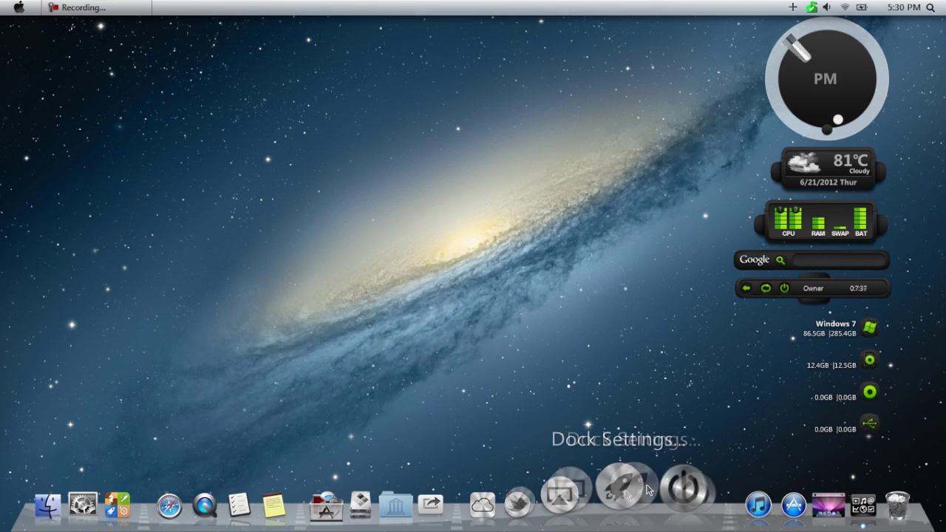
left_click(630, 490)
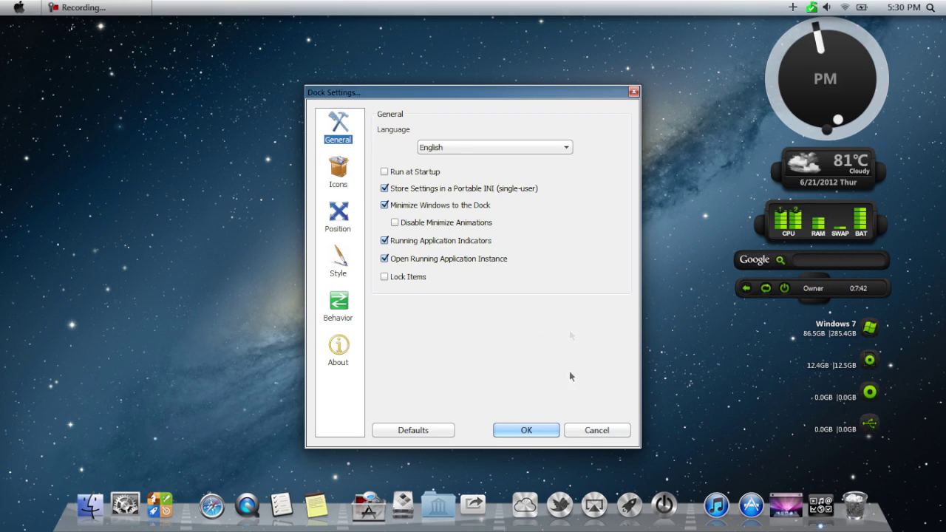
left_click(604, 431)
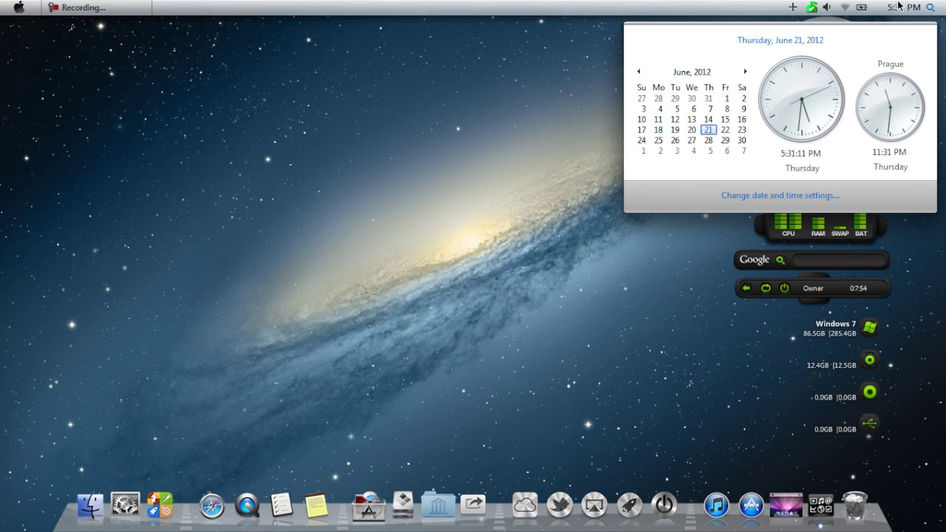
Step: Close the calendar flyout and browse the Go, Window, Edit and Finder menus
left_click(261, 266)
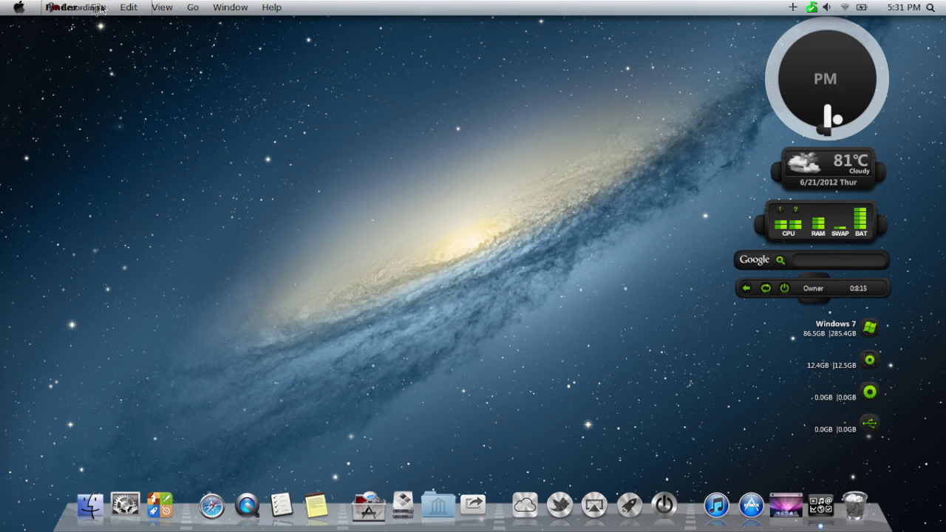
left_click(190, 8)
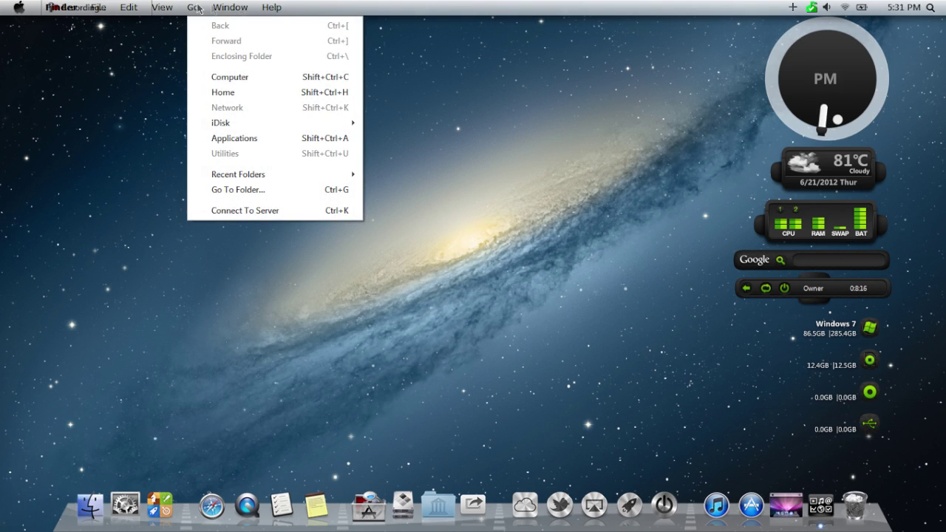
left_click(239, 9)
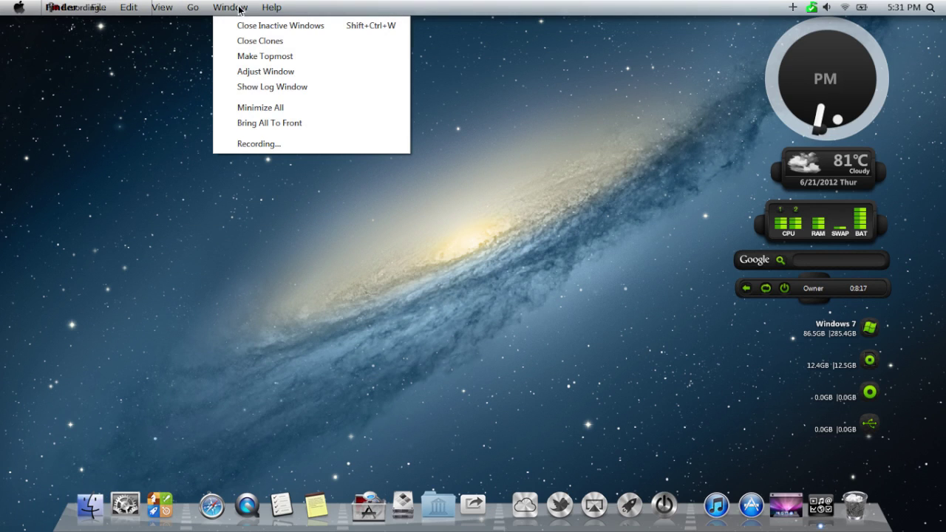
left_click(129, 9)
left_click(74, 9)
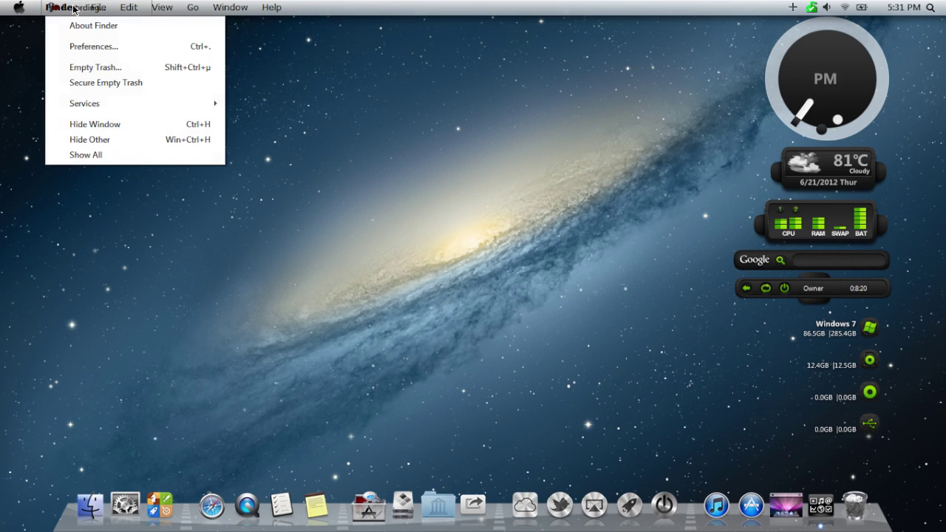
left_click(392, 196)
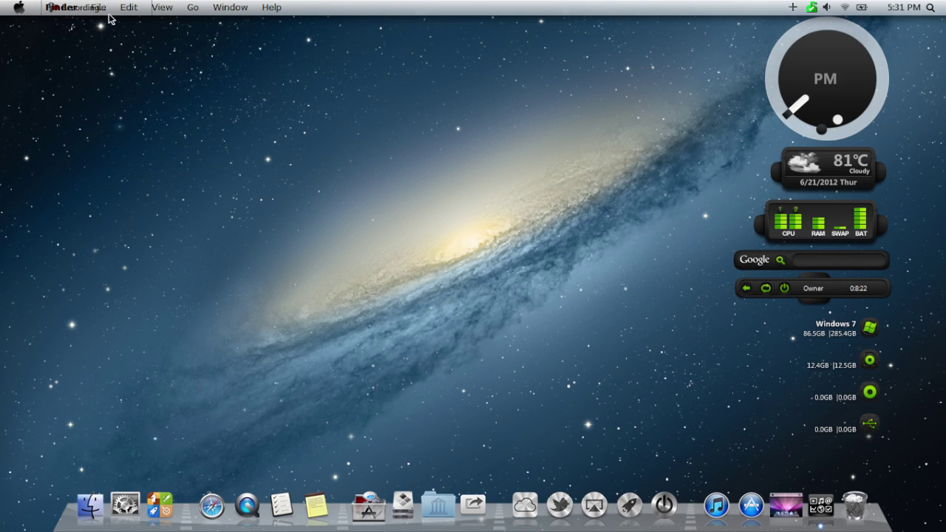
Step: Look through the Go and Window menus again, then dismiss the menu
left_click(194, 7)
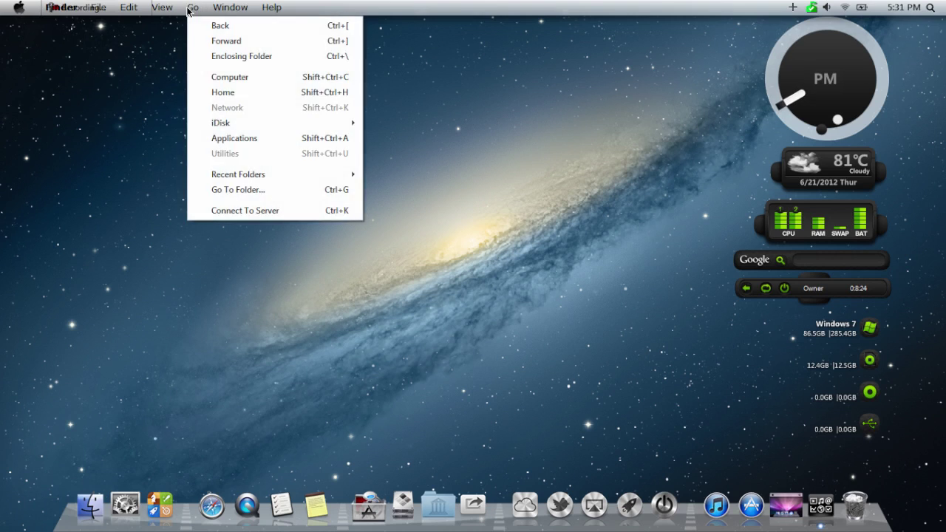
left_click(210, 7)
left_click(227, 7)
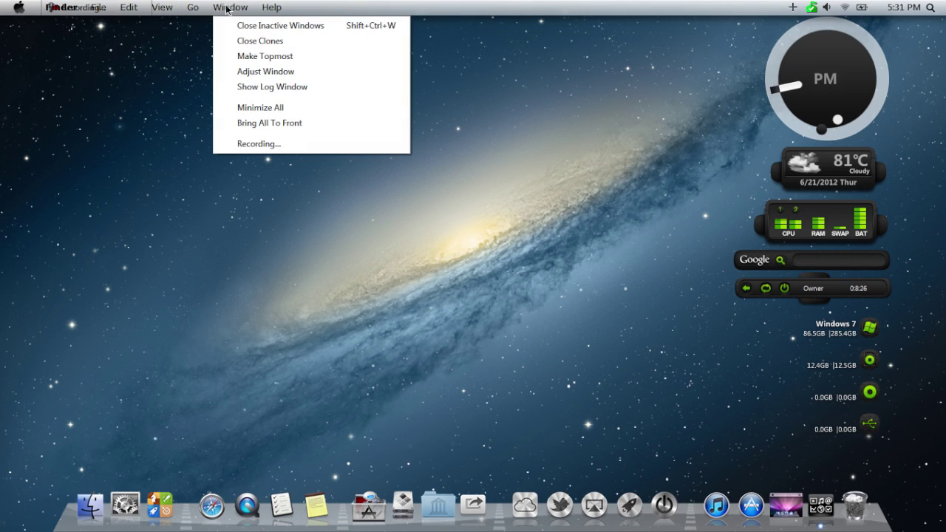
left_click(182, 294)
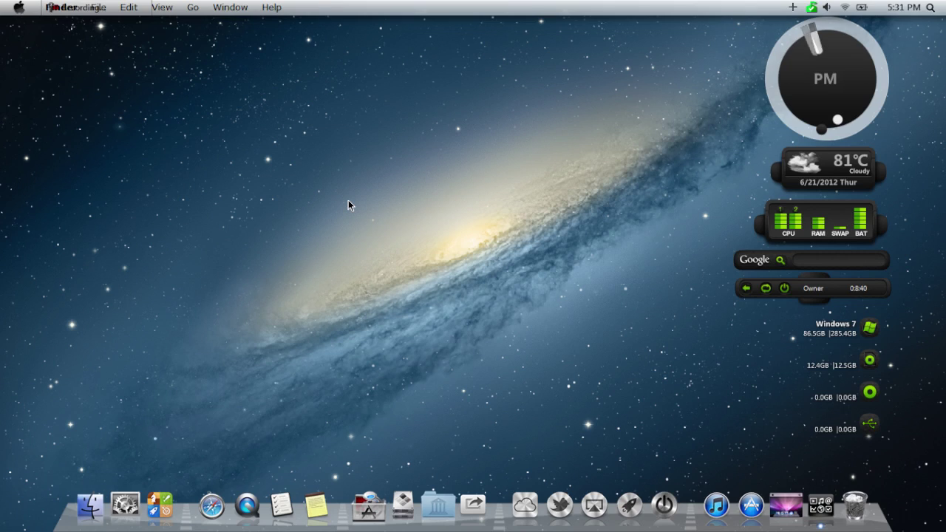
Step: Briefly show the XLaunchpad app grid from the dock, then exit to the galaxy desktop
left_click(788, 504)
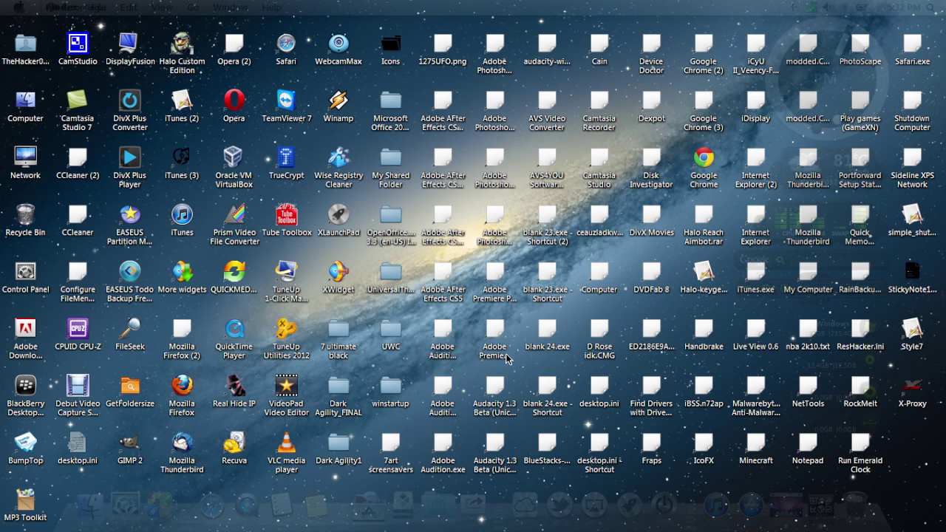
left_click(507, 359)
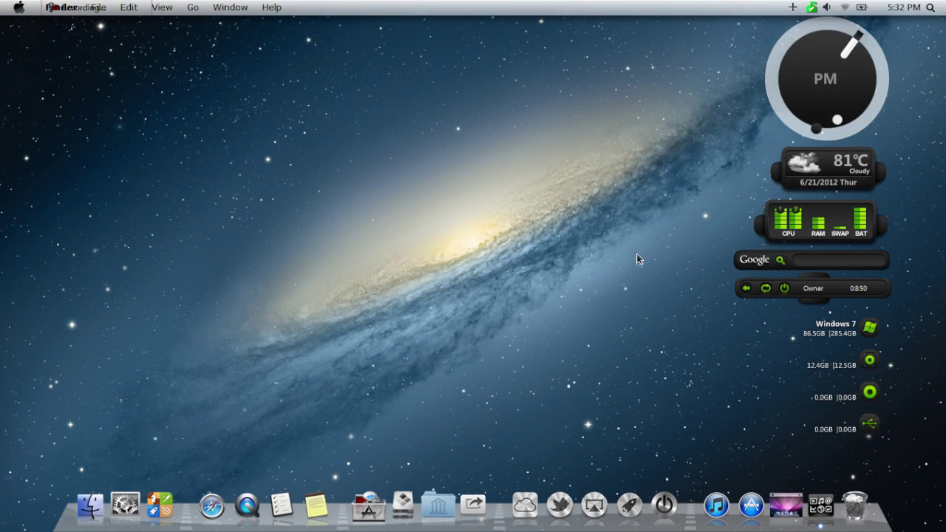